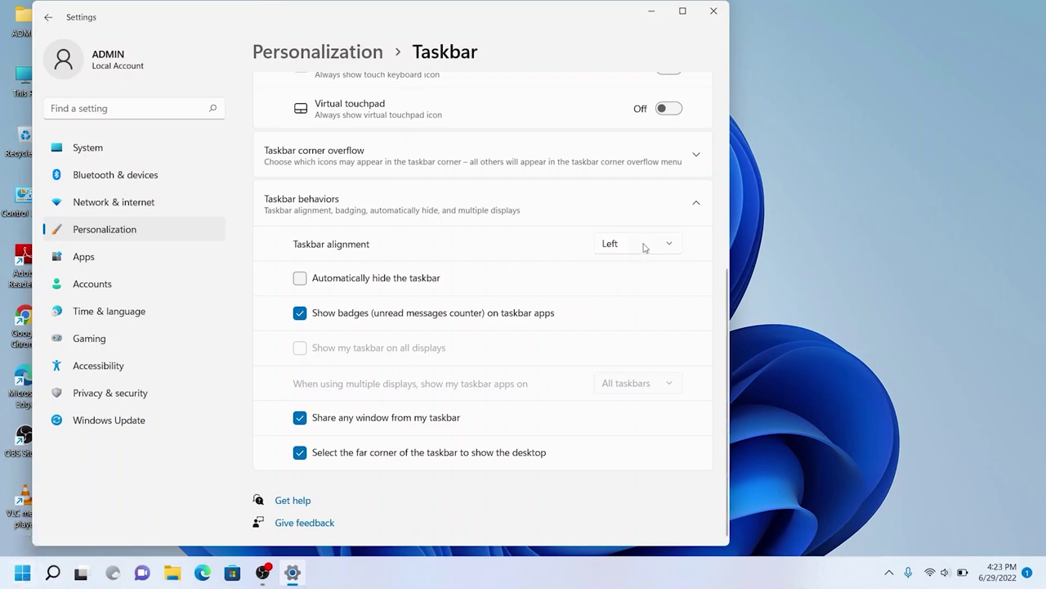
Step: Set the taskbar alignment to Center and close the Settings window
click(643, 246)
click(619, 270)
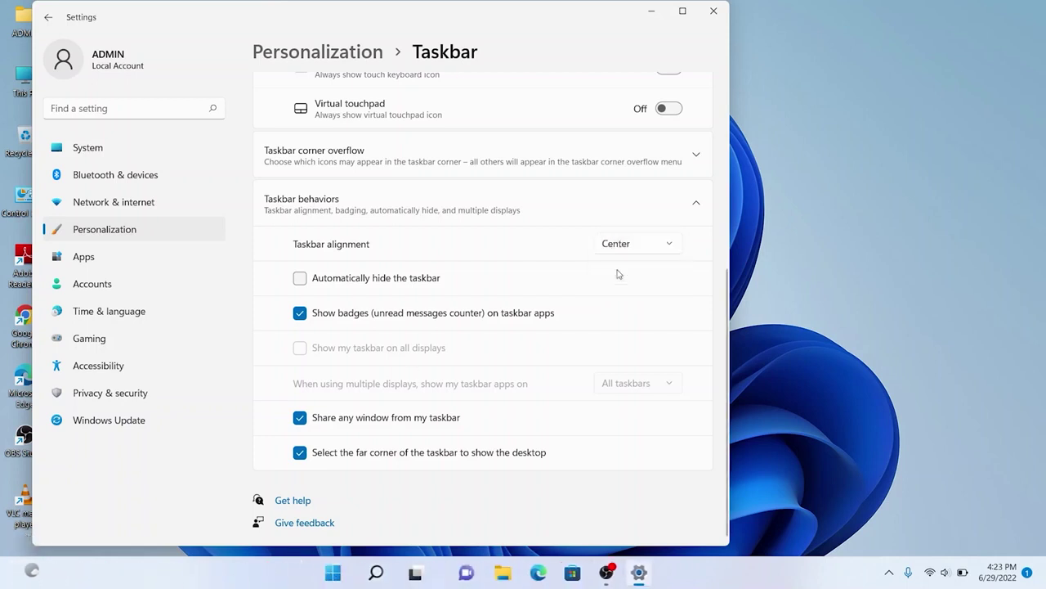
scroll(638, 290, up, 1)
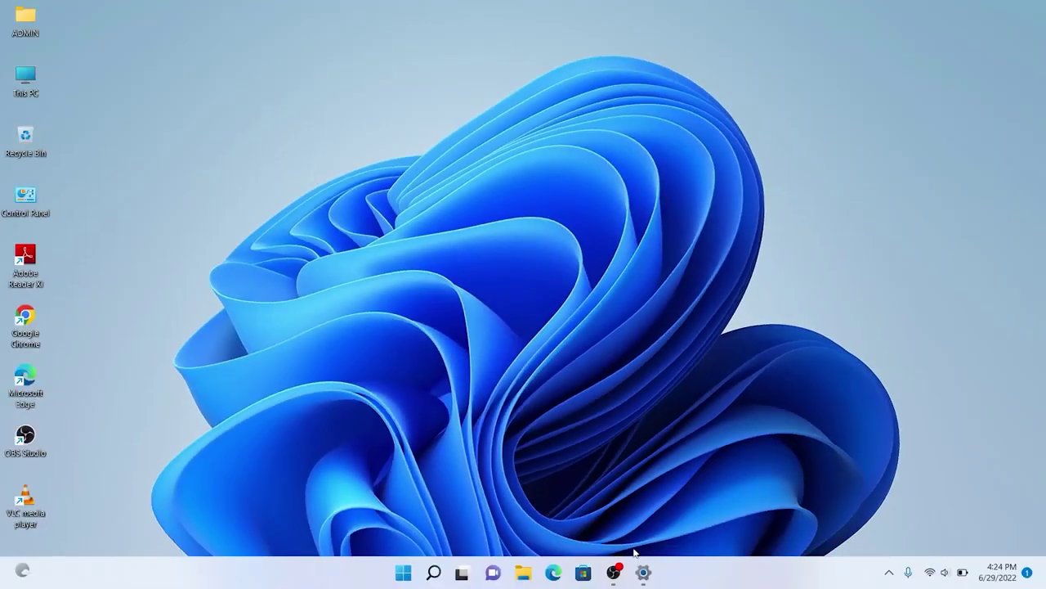
click(644, 572)
click(720, 10)
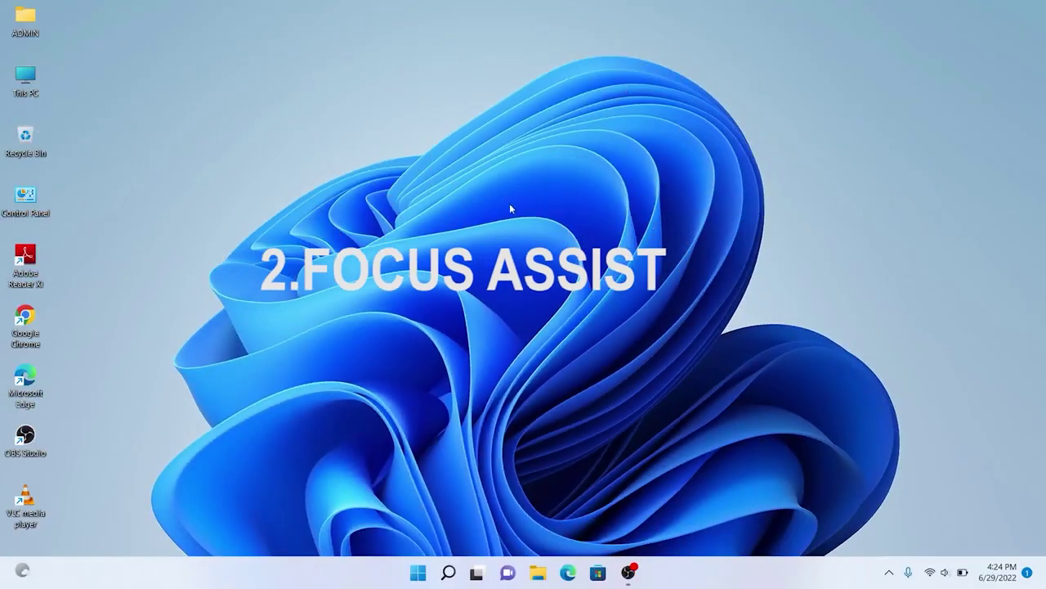
Step: In the system's Focus assist settings, choose Priority only and enable the summary of what was missed while focus assist was on
click(418, 572)
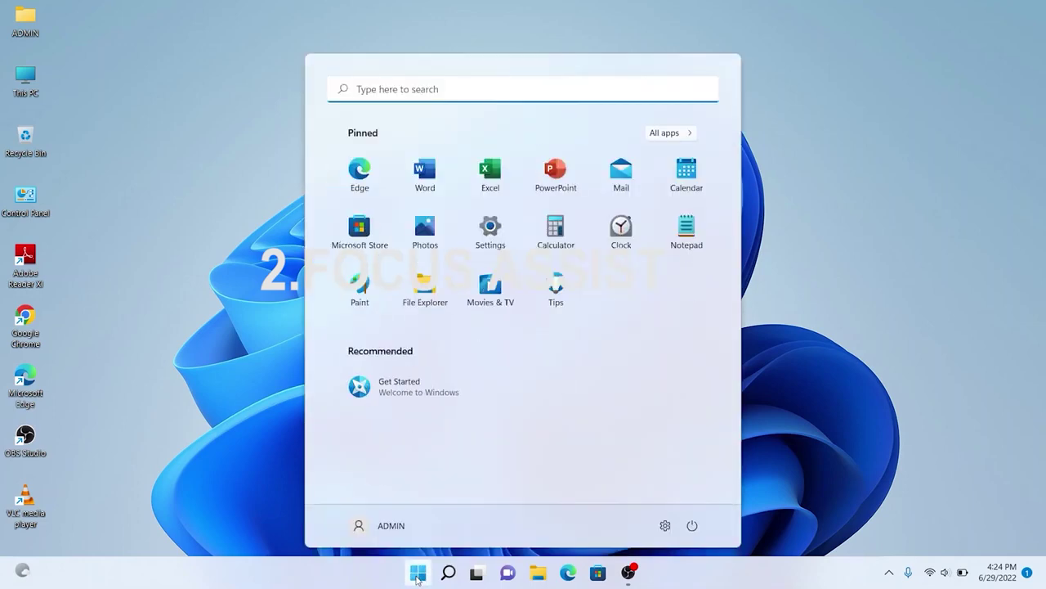
click(491, 231)
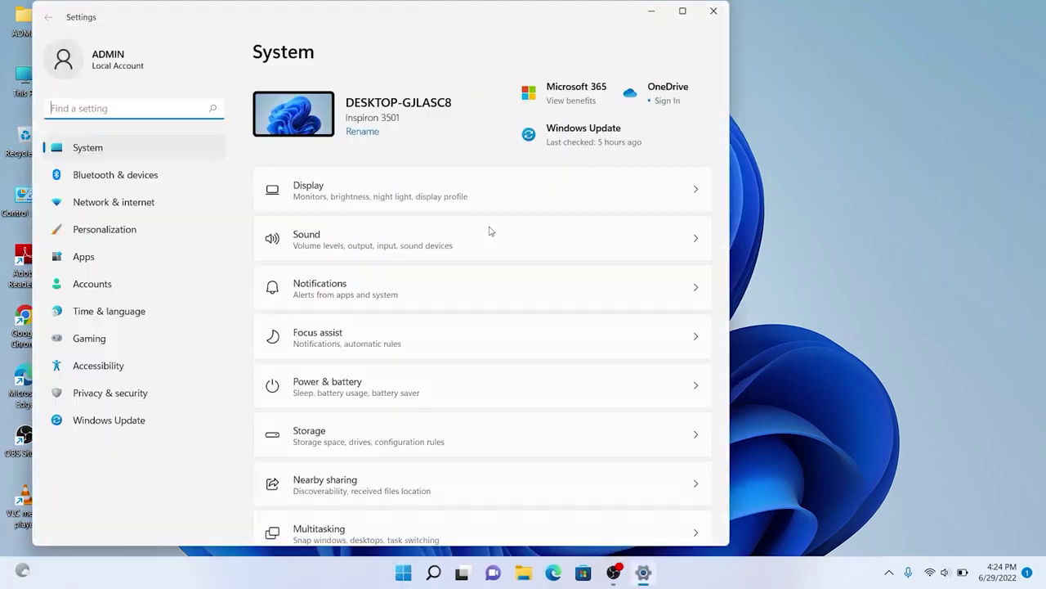
scroll(447, 393, down, 3)
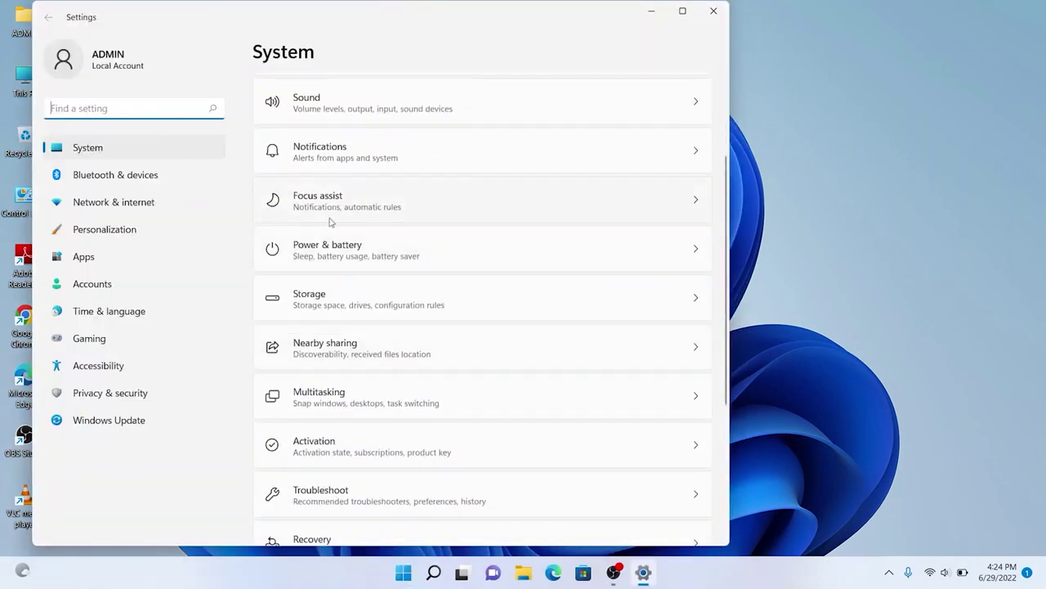
click(328, 210)
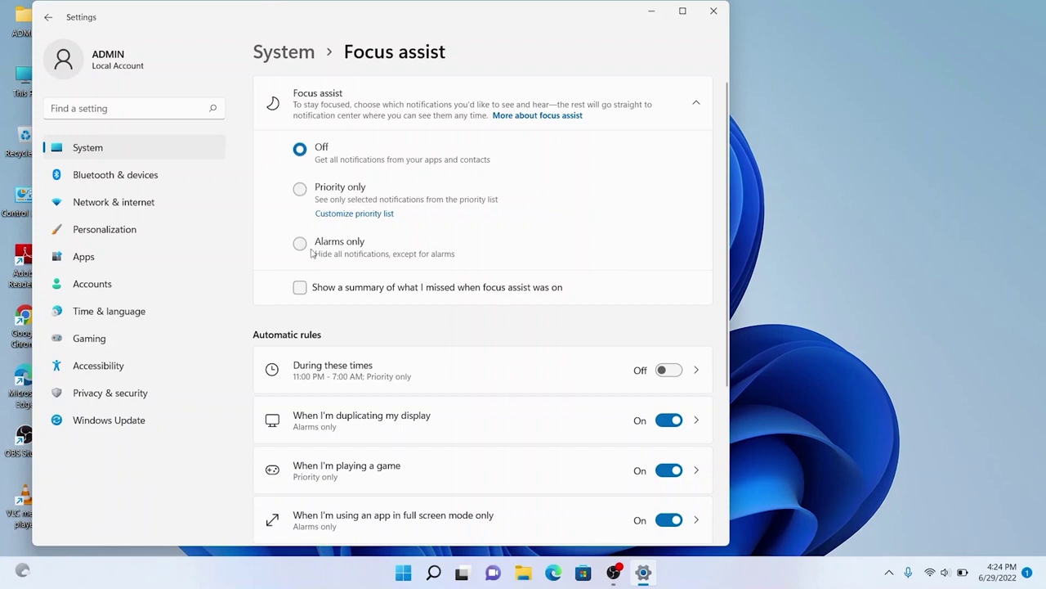
click(300, 189)
click(301, 288)
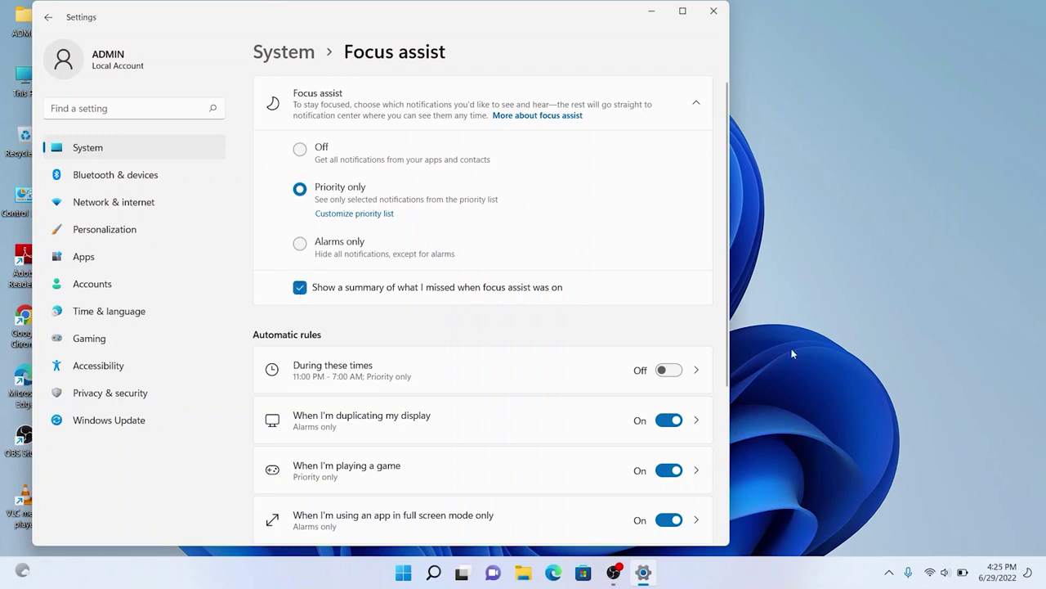
Step: Switch Focus assist to Alarms only
scroll(562, 411, down, 4)
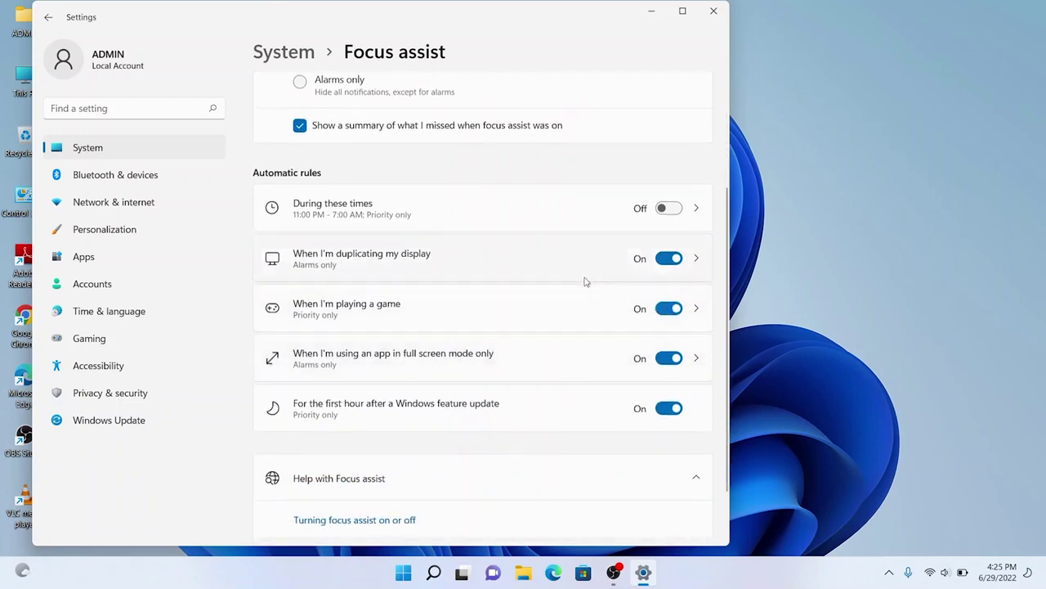
scroll(585, 282, up, 1)
scroll(524, 451, down, 1)
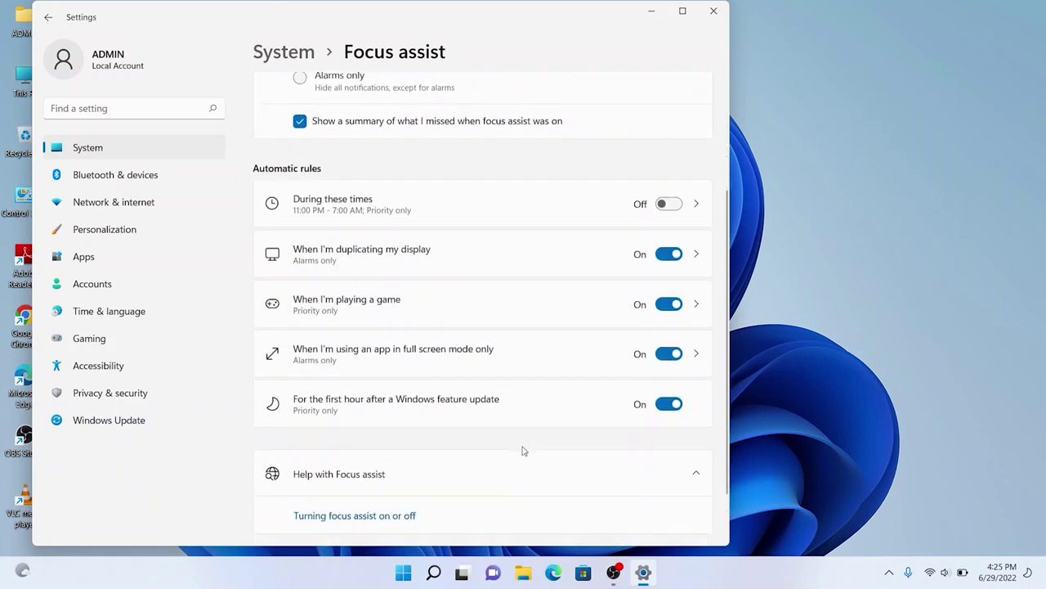
scroll(523, 450, up, 3)
scroll(524, 451, down, 3)
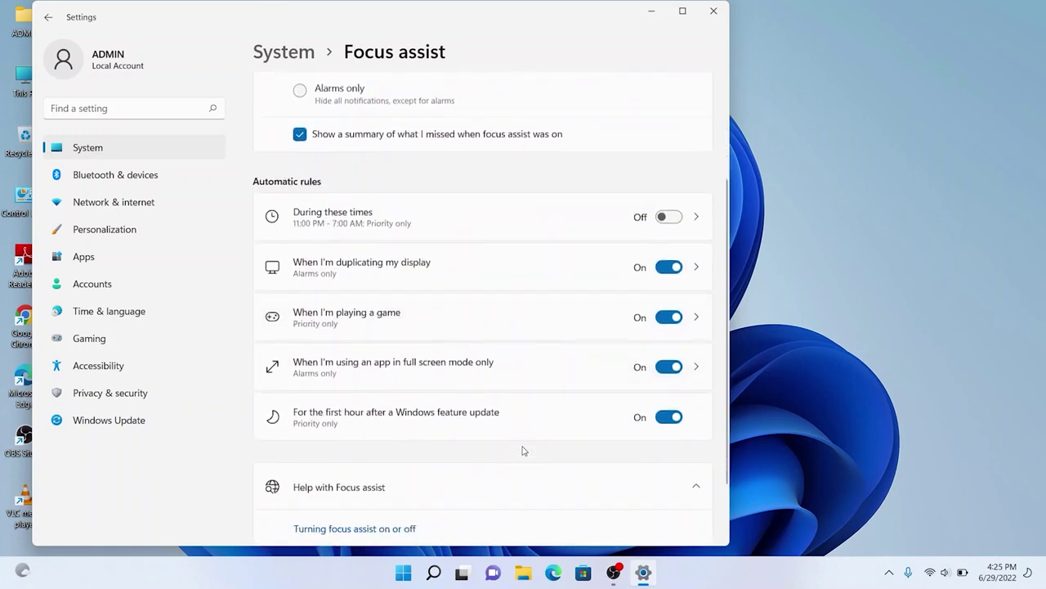
scroll(523, 451, up, 3)
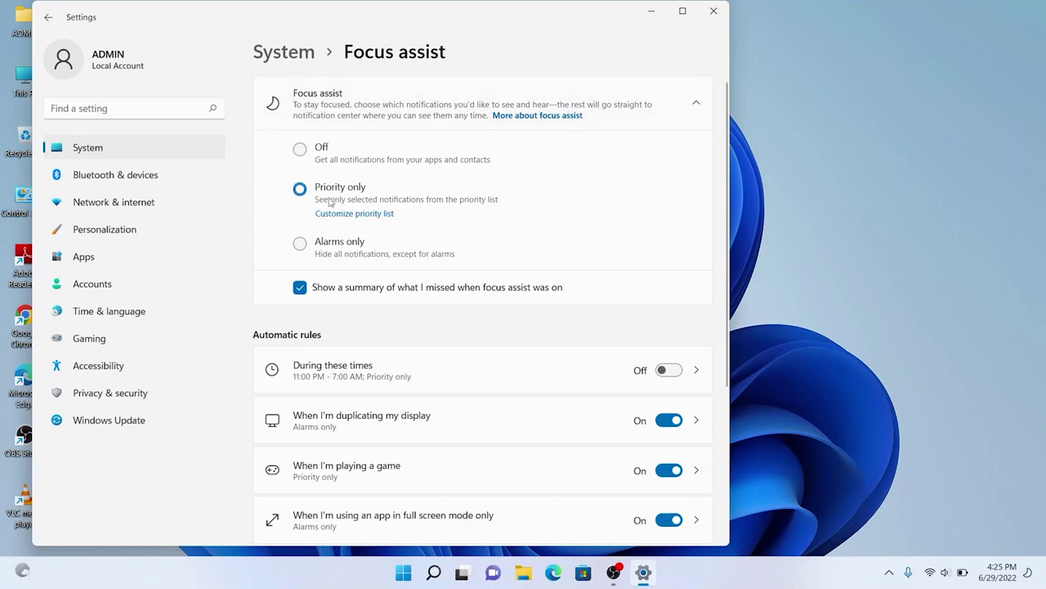
click(300, 244)
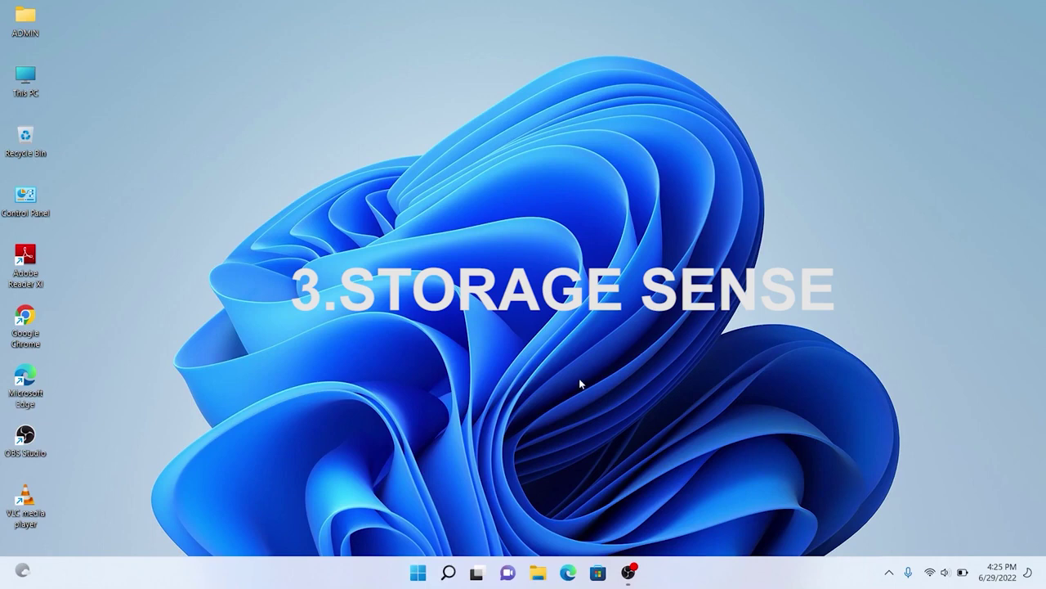
Step: Turn on Storage Sense in the system's storage settings and open the cleanup recommendations
click(417, 573)
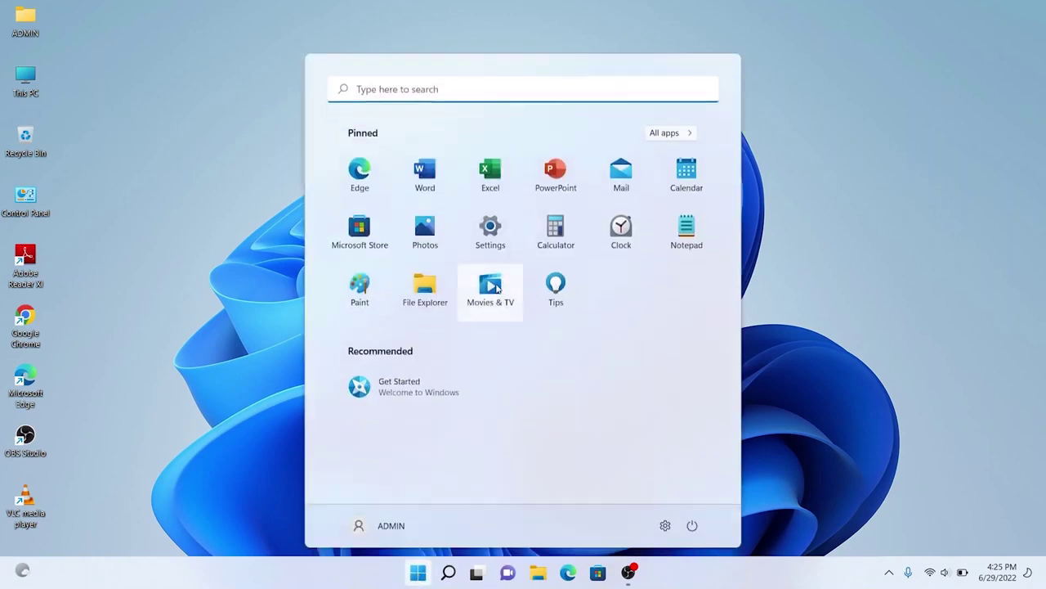
click(504, 241)
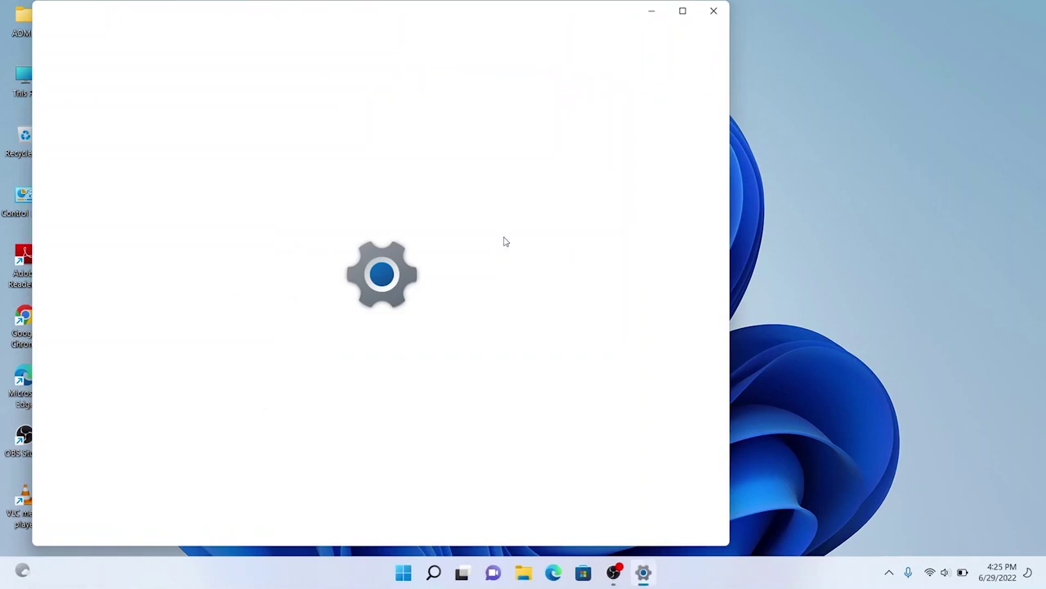
scroll(504, 242, down, 3)
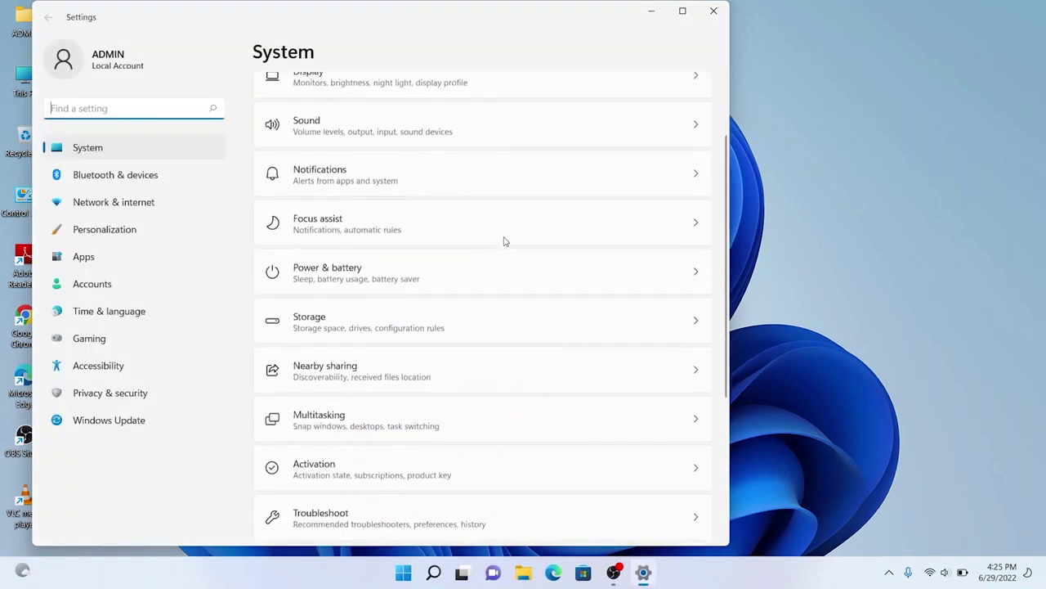
click(344, 323)
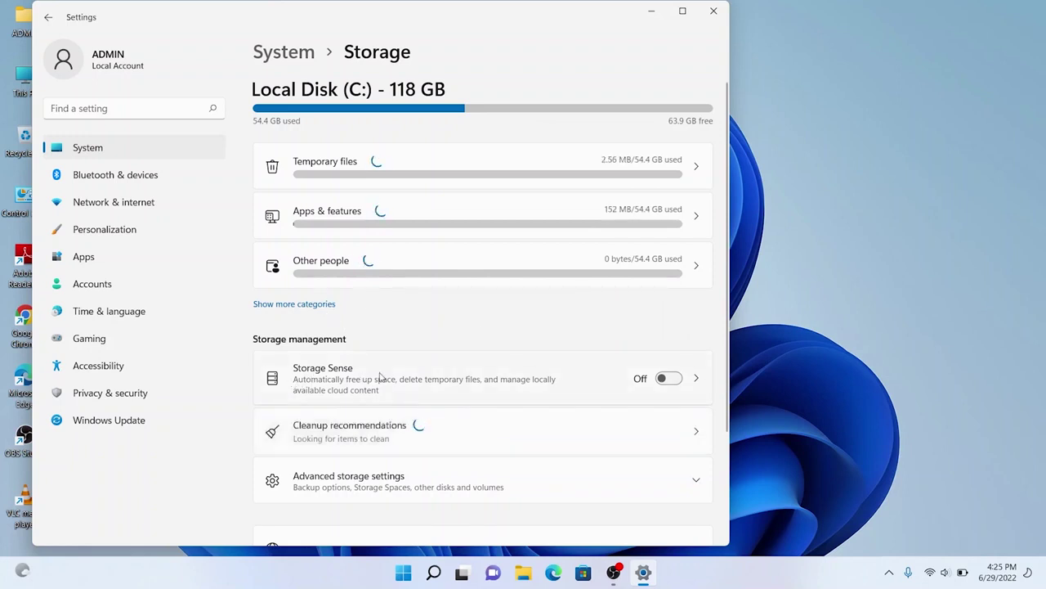
click(669, 378)
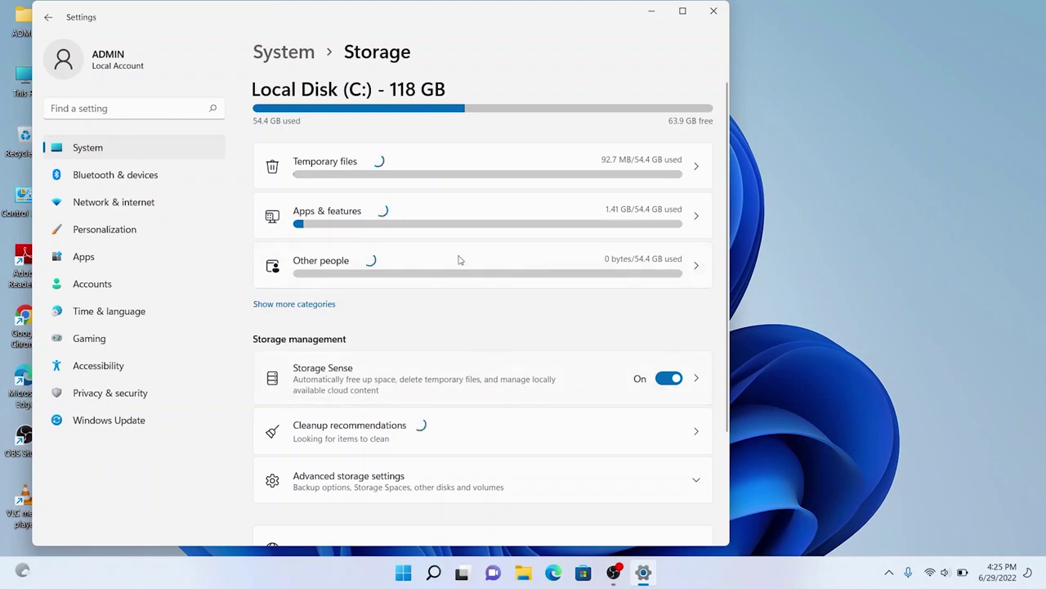
click(695, 438)
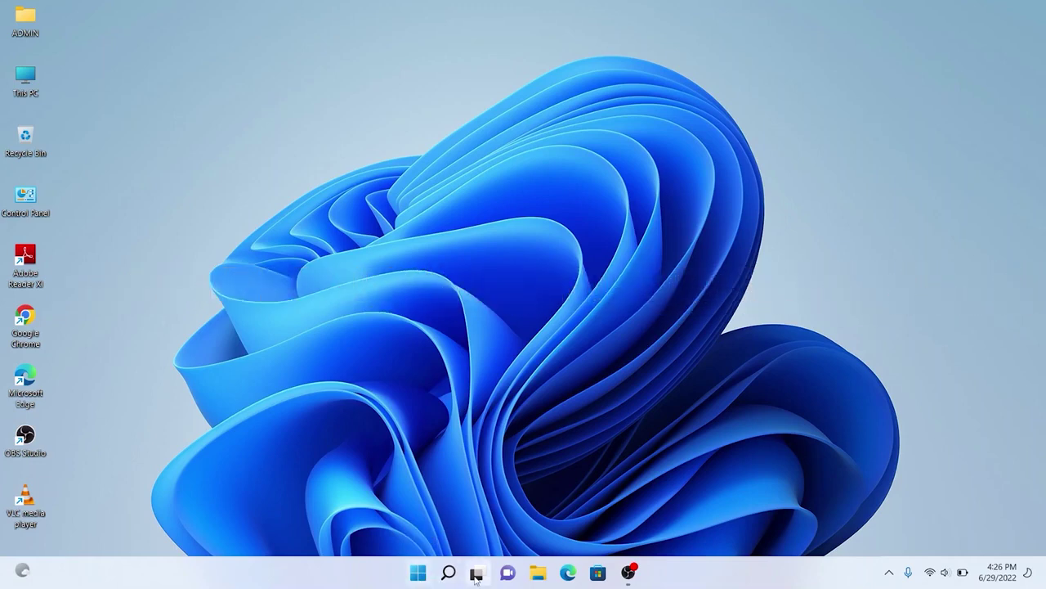
Step: Remove the virtual desktop Desktop 2 in Task View and leave the view
mouse_move(475, 578)
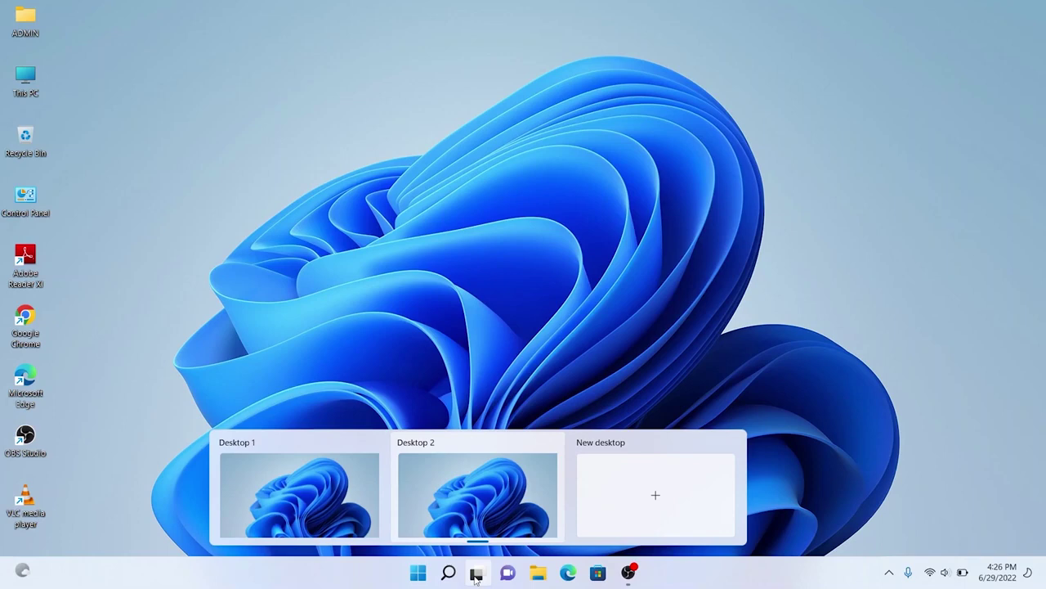
click(475, 577)
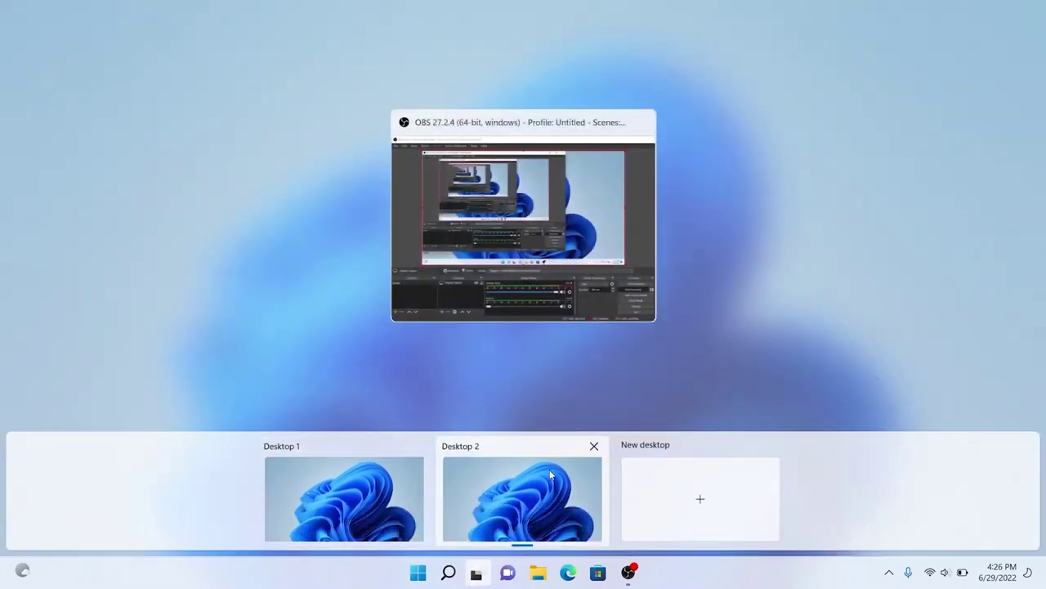
click(594, 448)
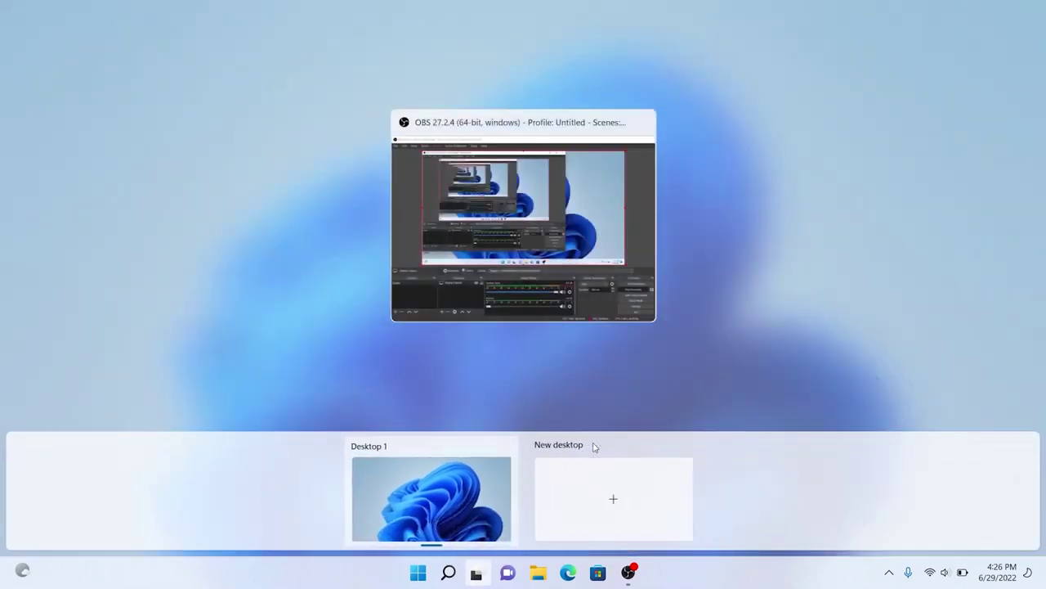
click(474, 577)
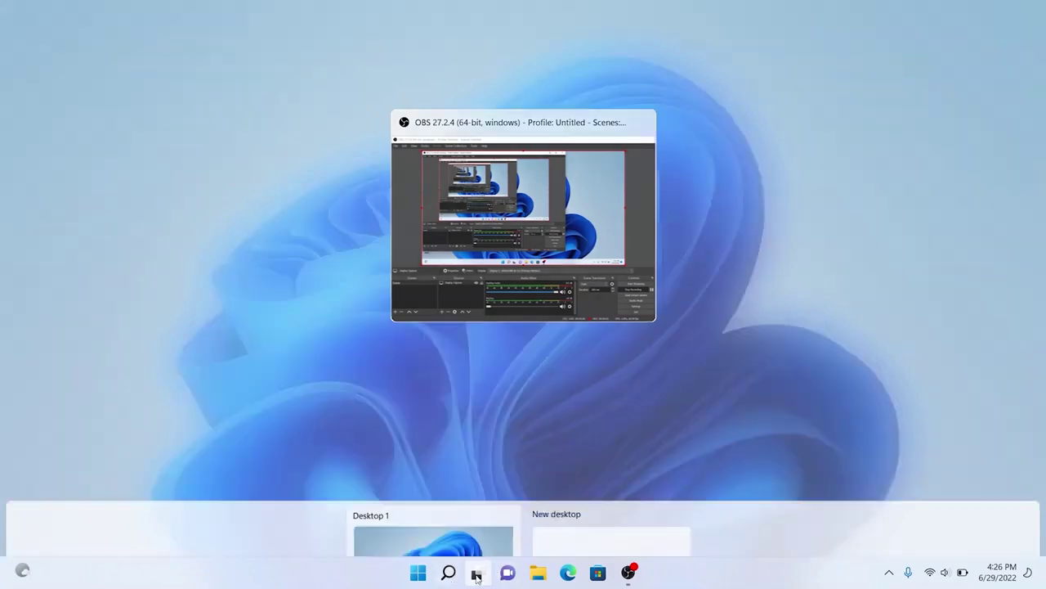
Step: Open the Multitasking page of the system settings to view its options, and minimize the Settings window
click(418, 576)
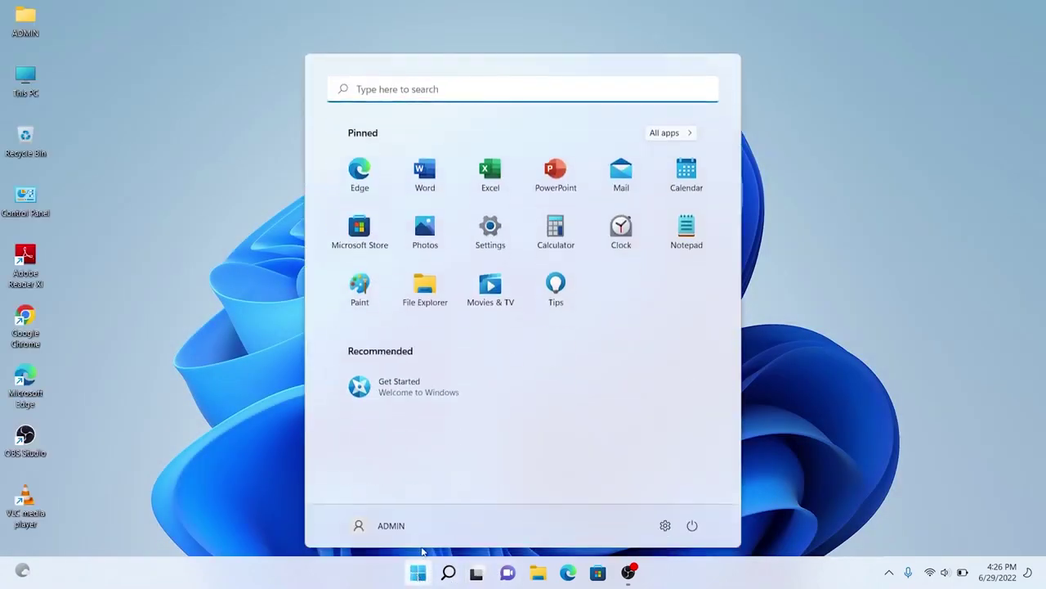
click(490, 230)
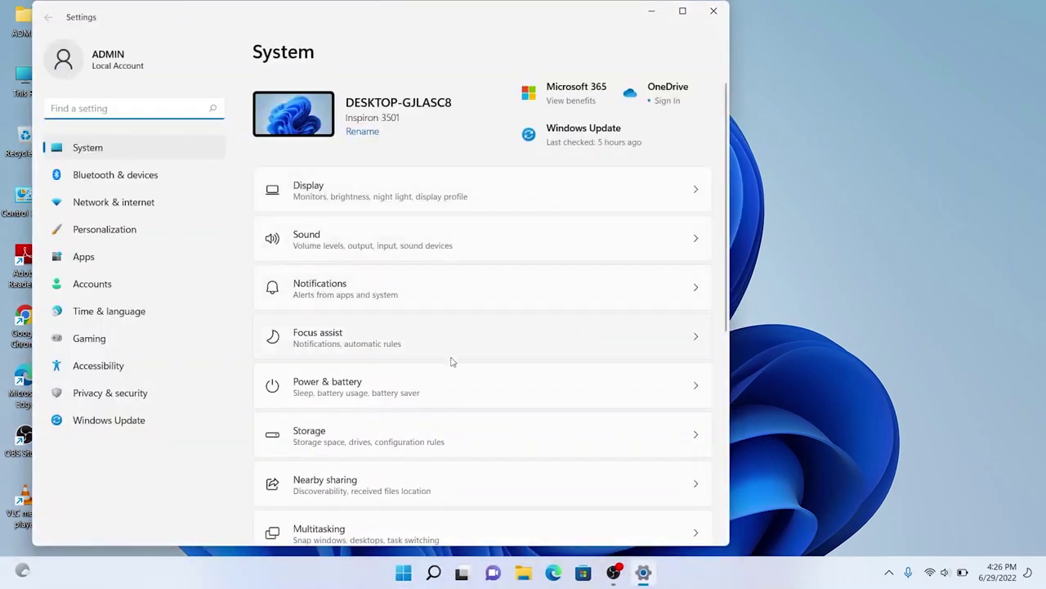
scroll(450, 362, down, 3)
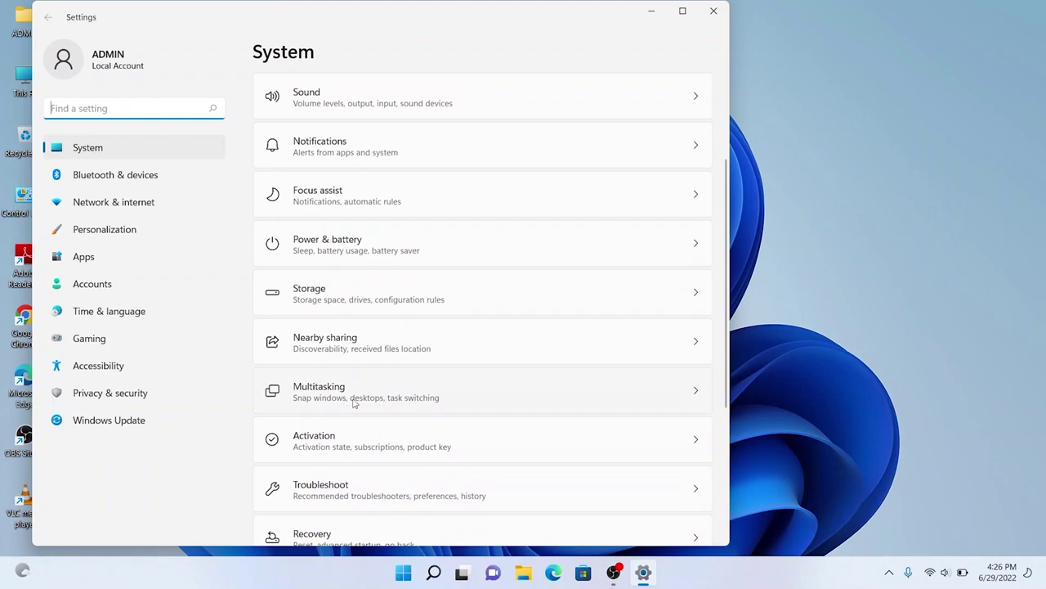
click(354, 403)
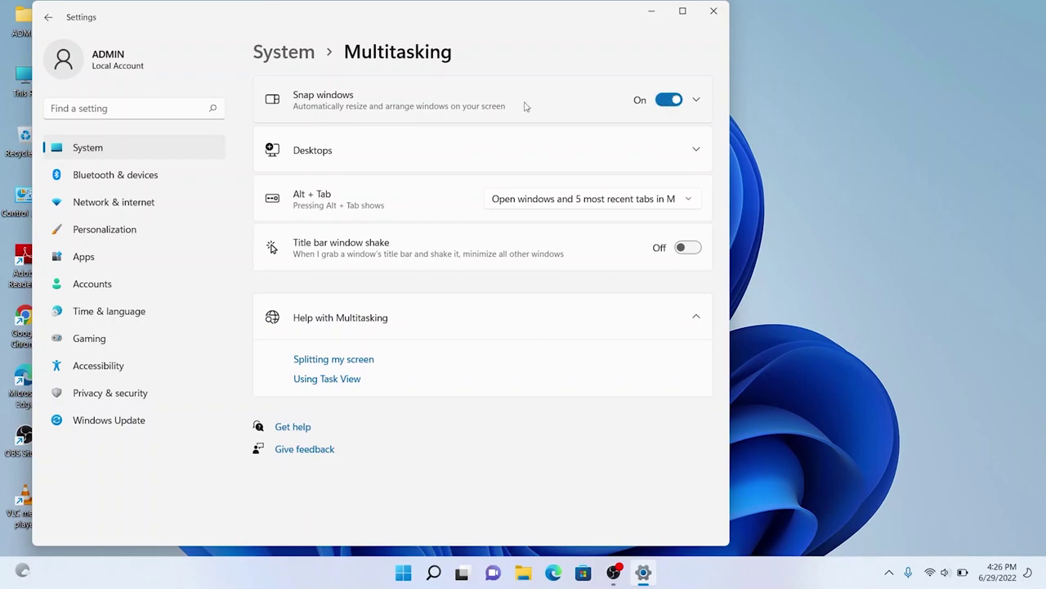
click(652, 13)
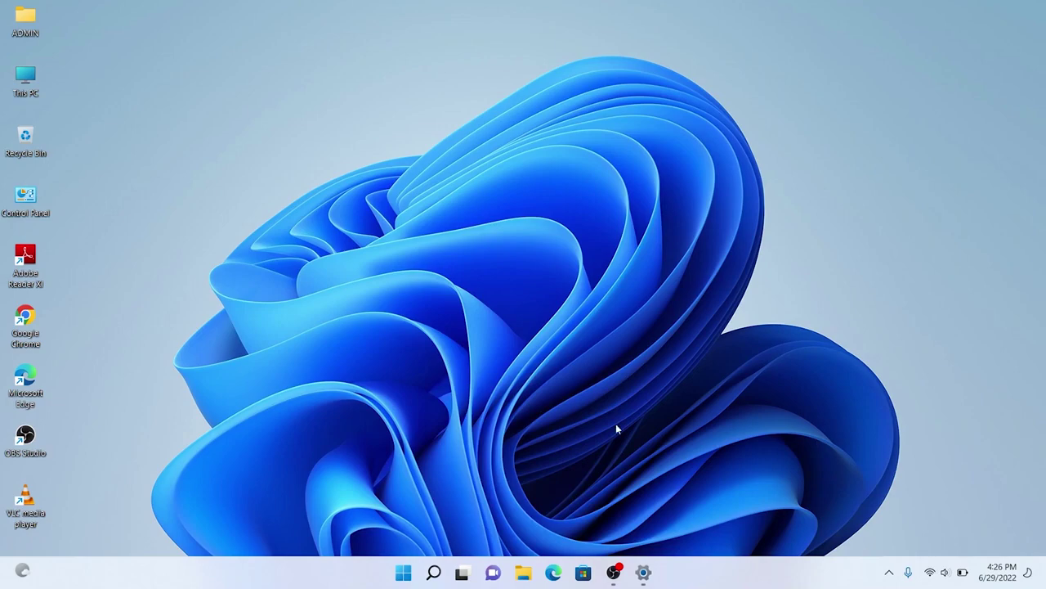
Step: Create a new virtual desktop and load youtube.com in Google Chrome on it
click(462, 572)
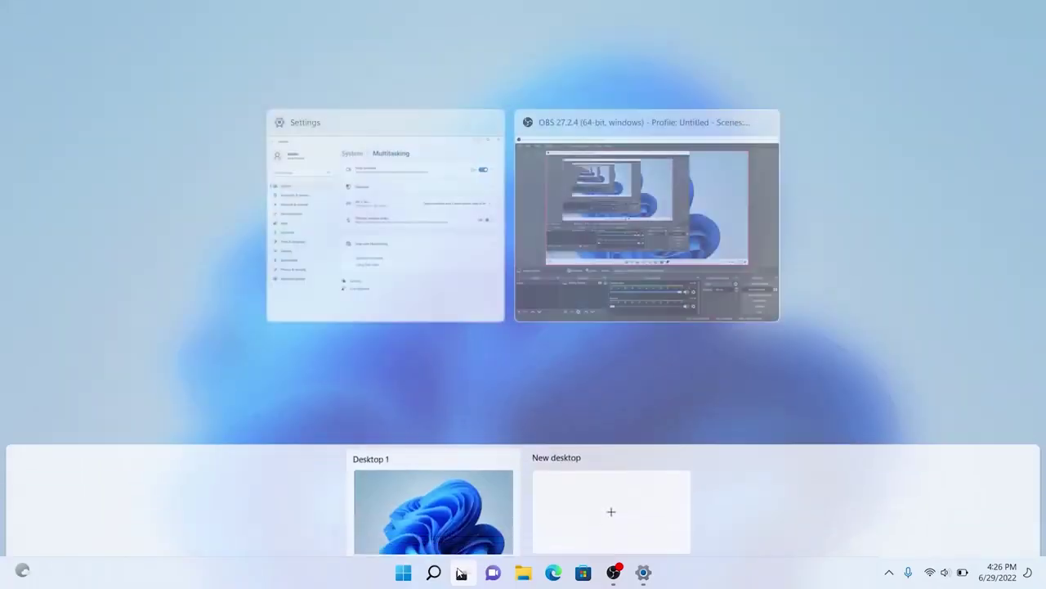
click(610, 500)
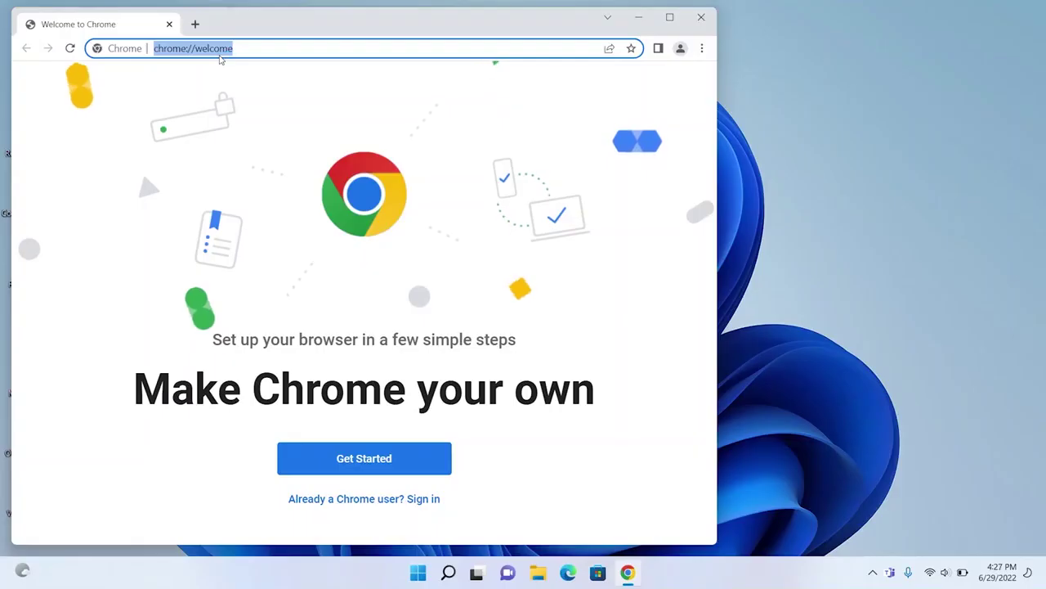
text(y)
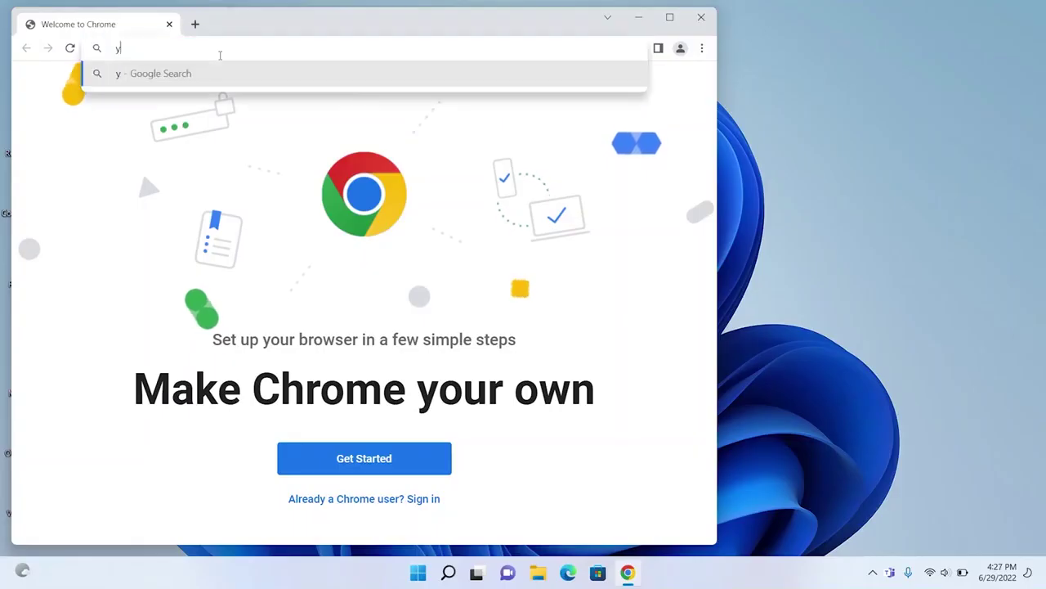
text(outube)
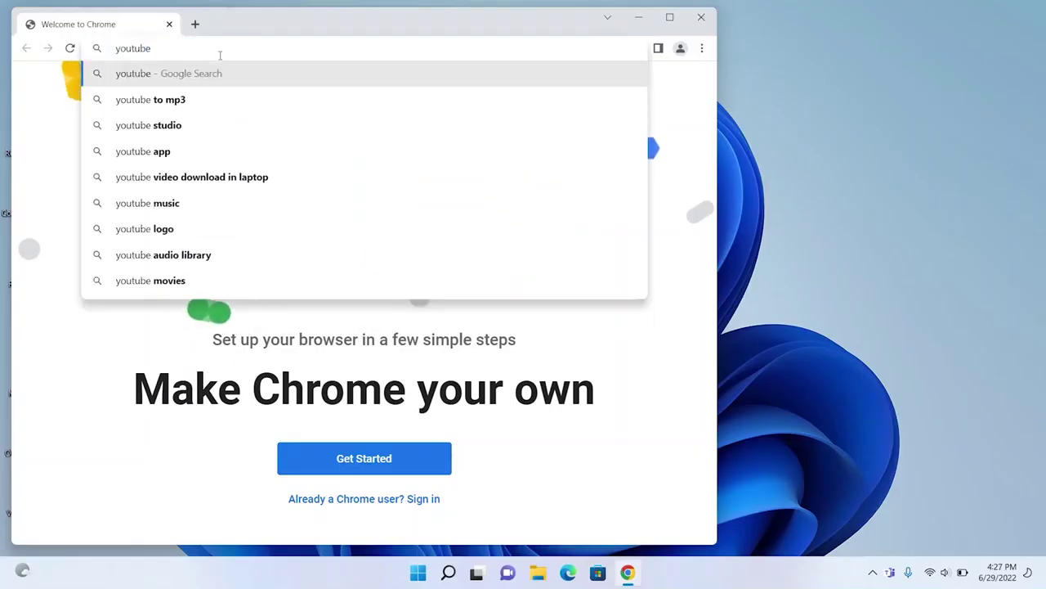
text(.com)
key(Return)
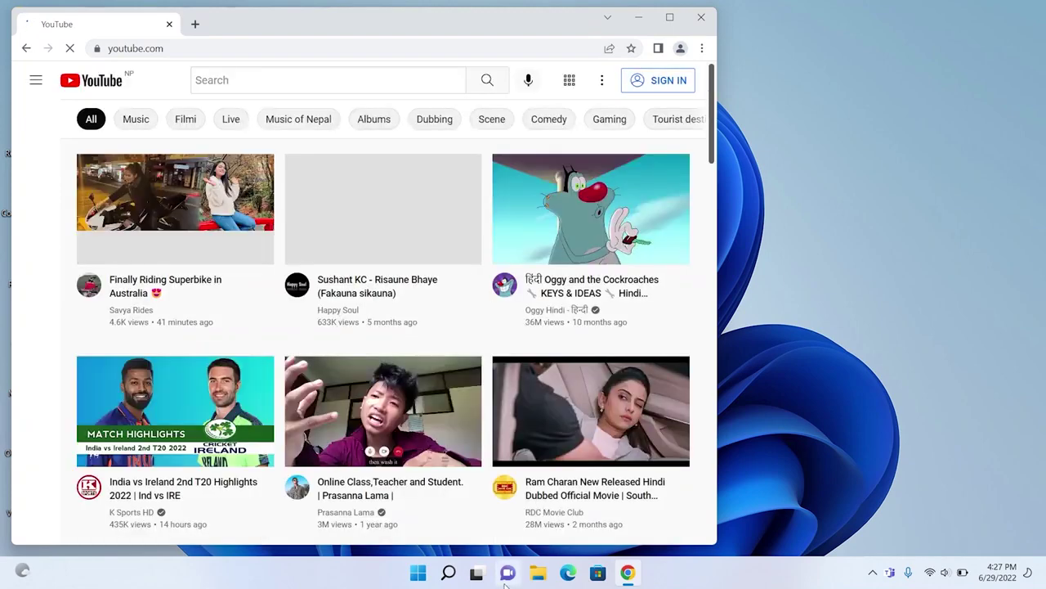
Step: Switch back to Desktop 1 from the second virtual desktop
click(477, 572)
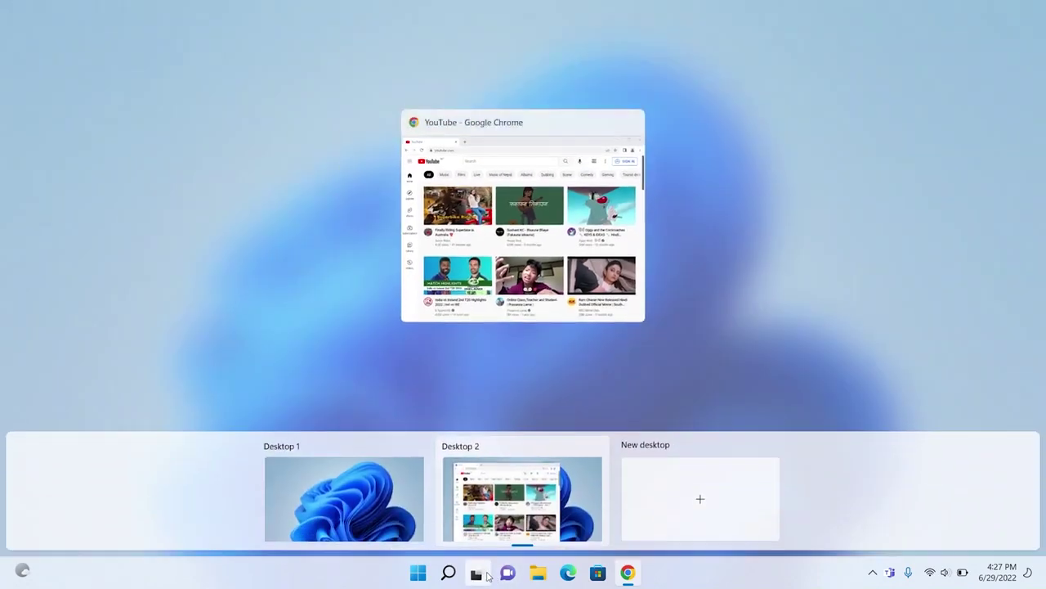
click(375, 514)
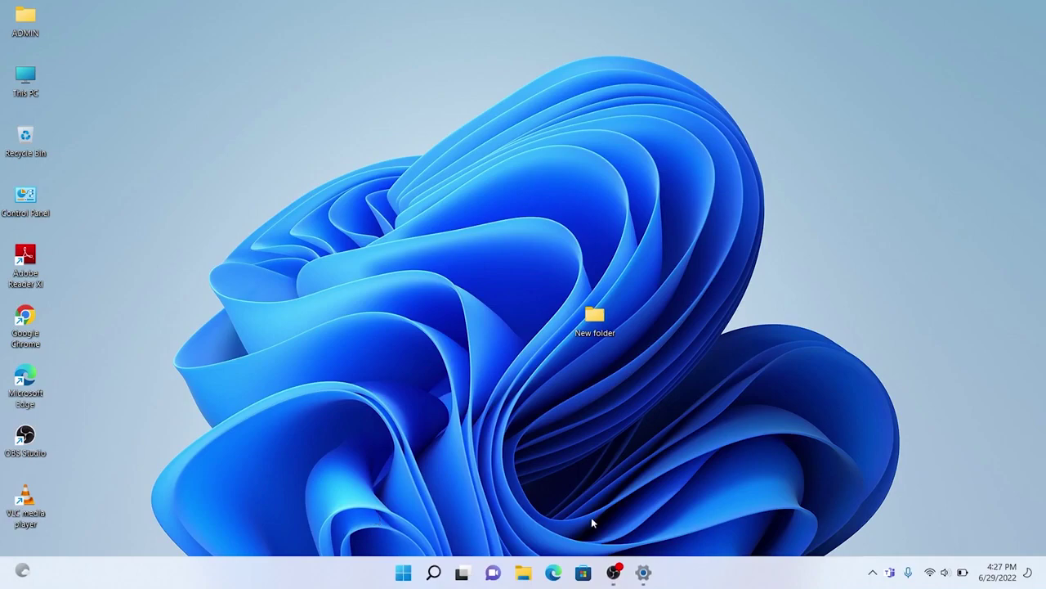
Step: Switch to Desktop 2 through Task View, and add a third virtual desktop and open it
click(462, 572)
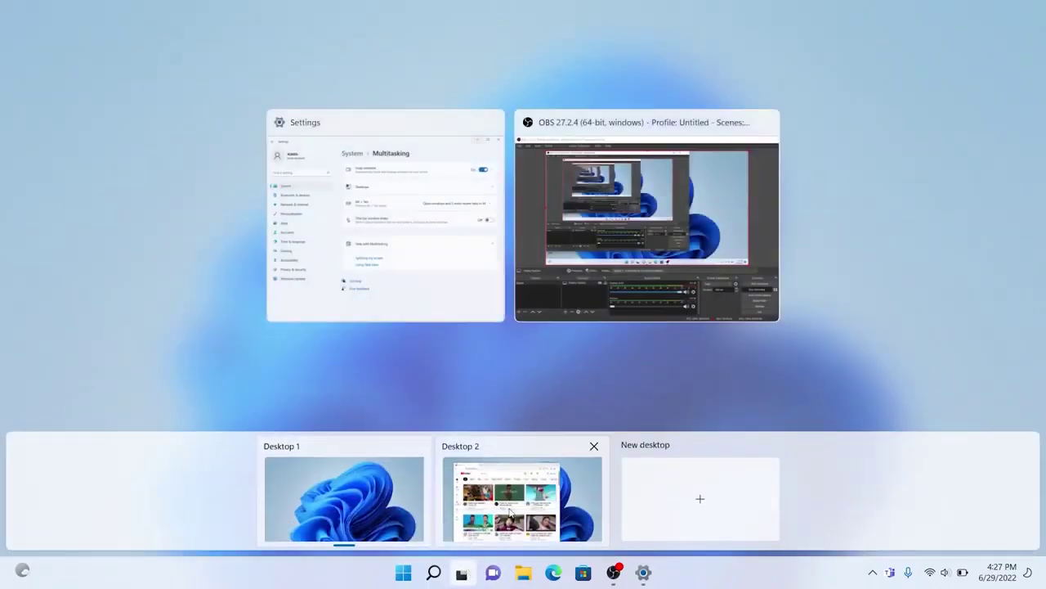
click(528, 507)
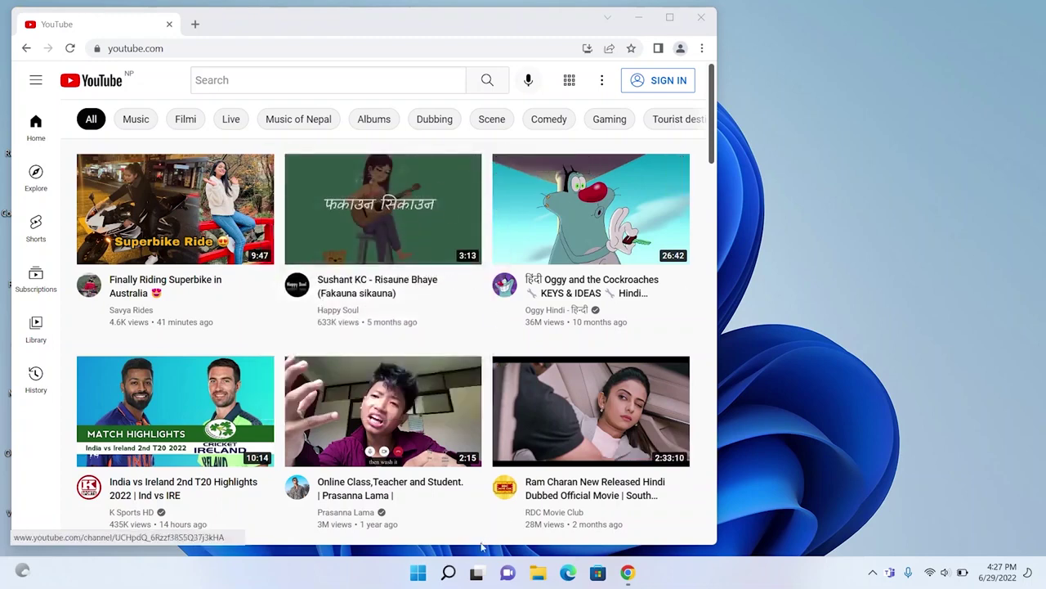
click(478, 572)
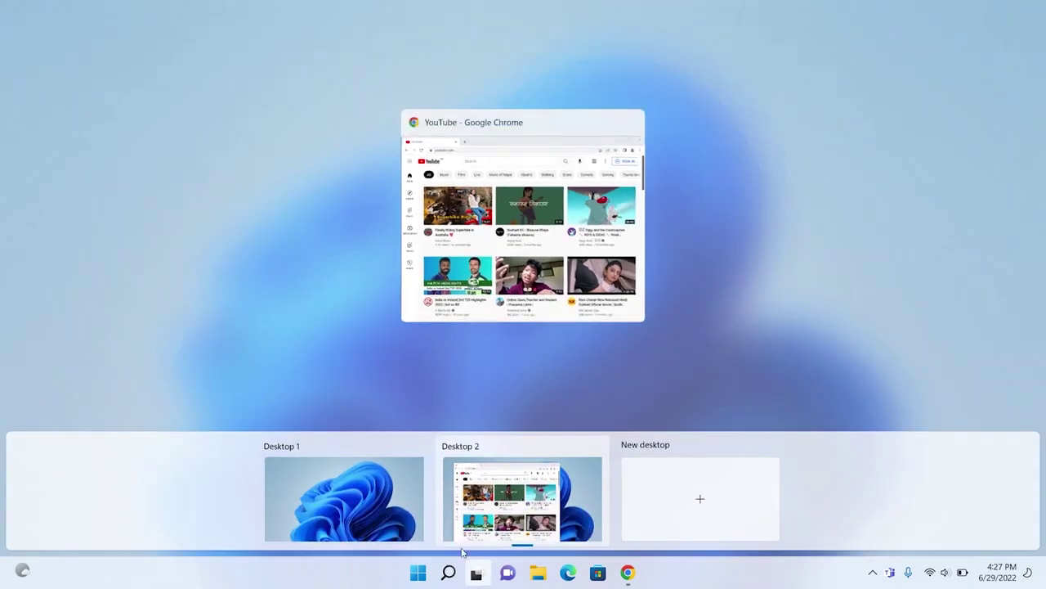
click(687, 497)
click(594, 485)
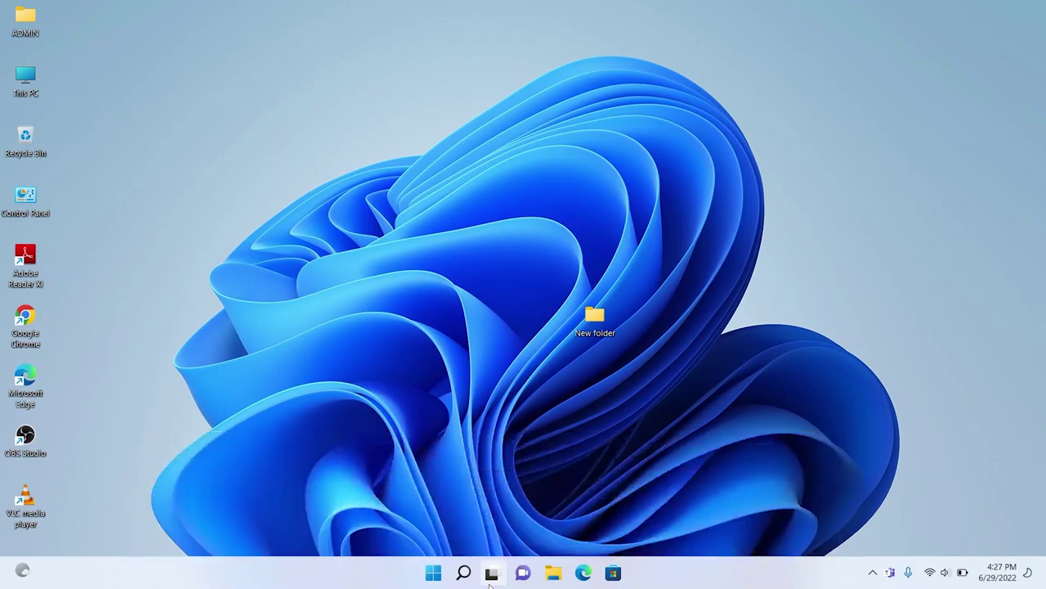
Step: Remove Desktop 3 in Task View, return to Desktop 2 with YouTube, and preview the remaining desktops
click(491, 575)
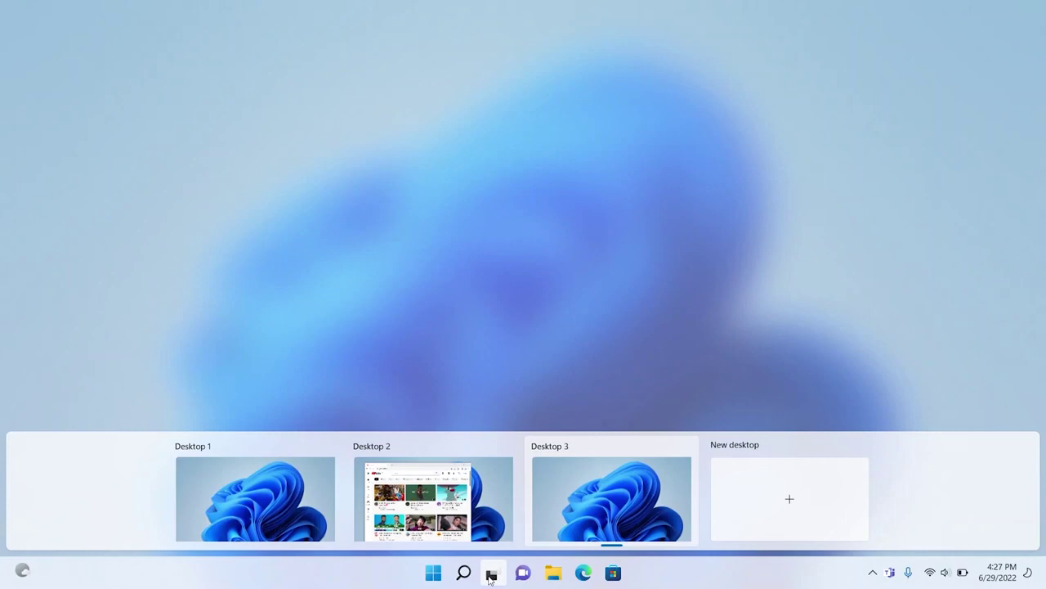
click(490, 576)
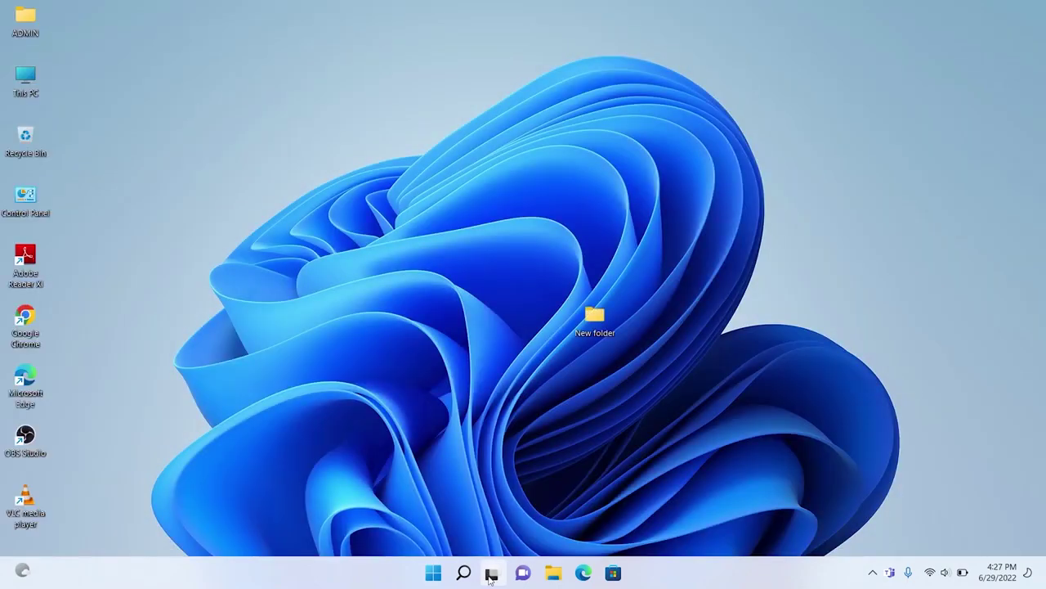
click(490, 576)
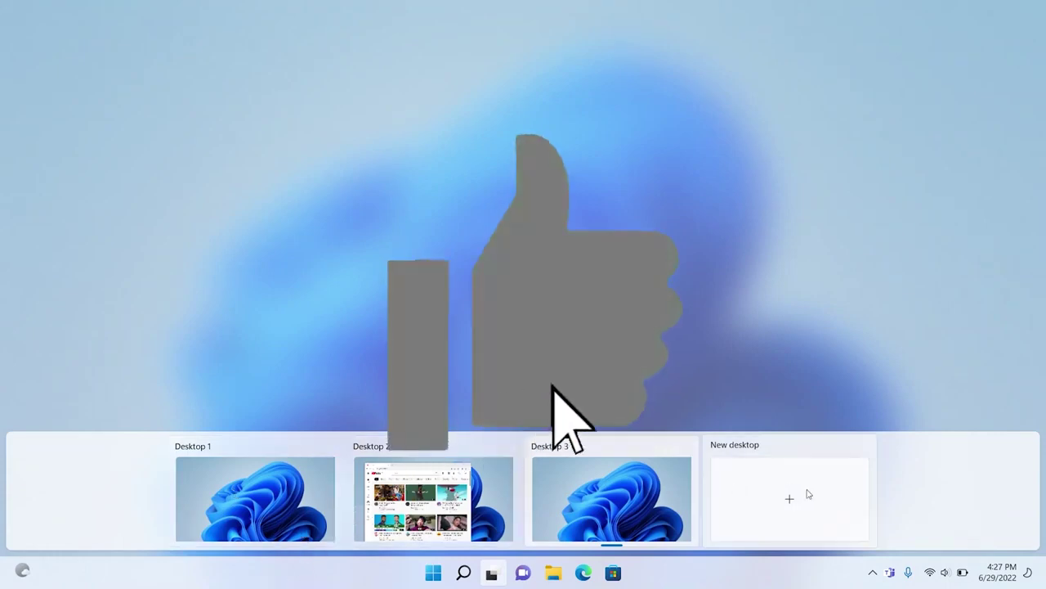
click(683, 446)
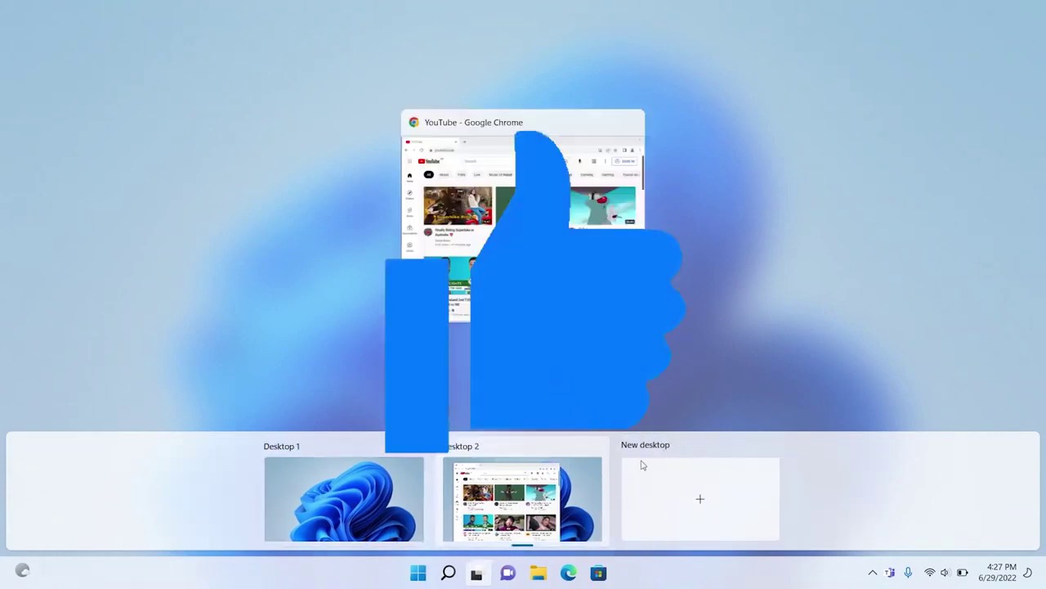
click(547, 477)
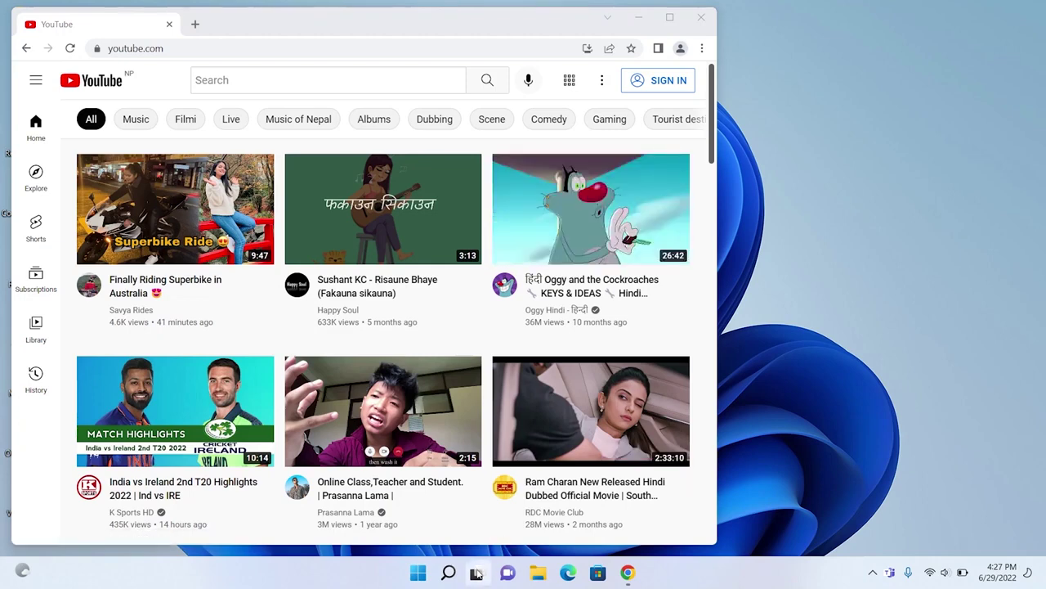
mouse_move(481, 571)
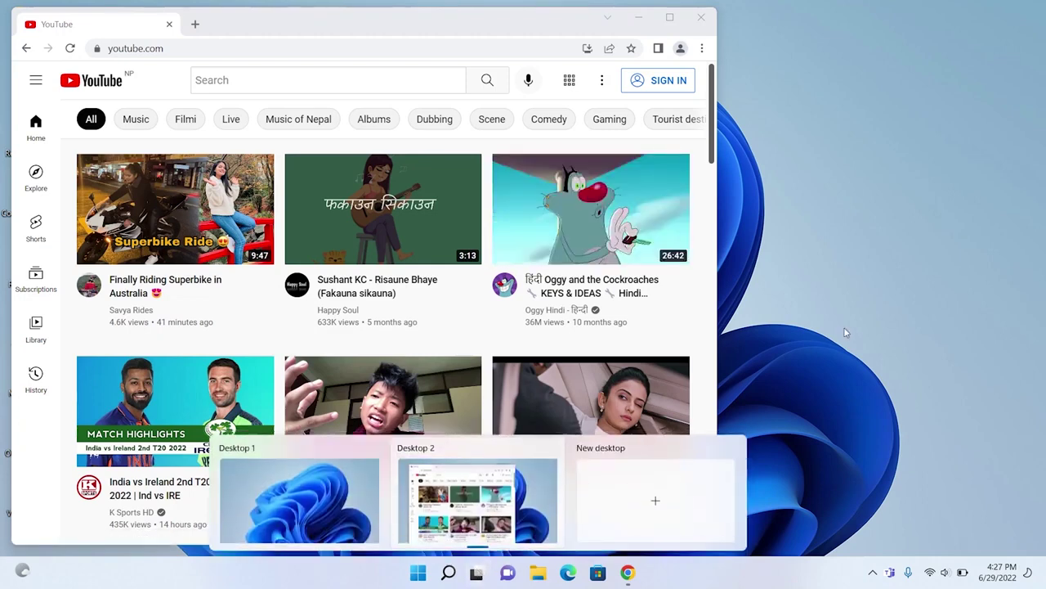
Step: Move the YouTube browser window away from the desktop icons and open This PC
drag(470, 31, 584, 75)
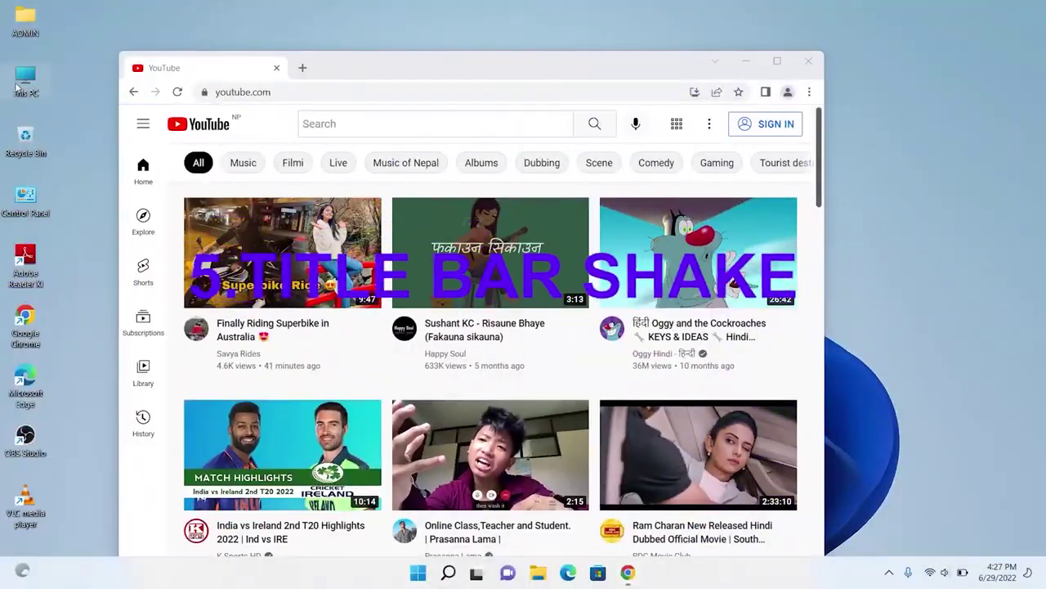
double_click(25, 79)
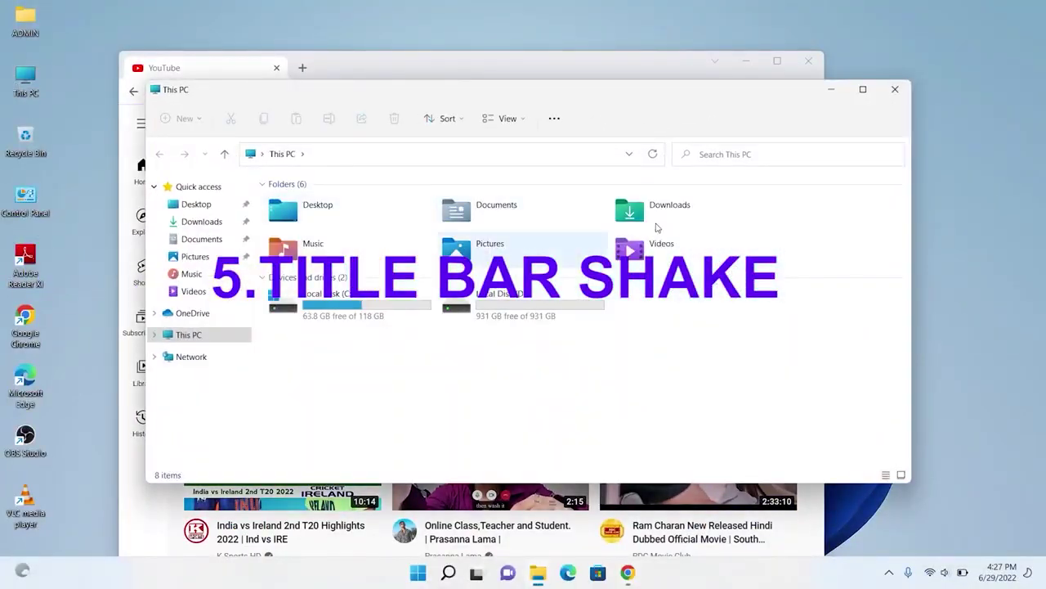
Step: Turn on Title bar window shake in the Multitasking page of the system settings
click(425, 574)
click(425, 575)
click(425, 575)
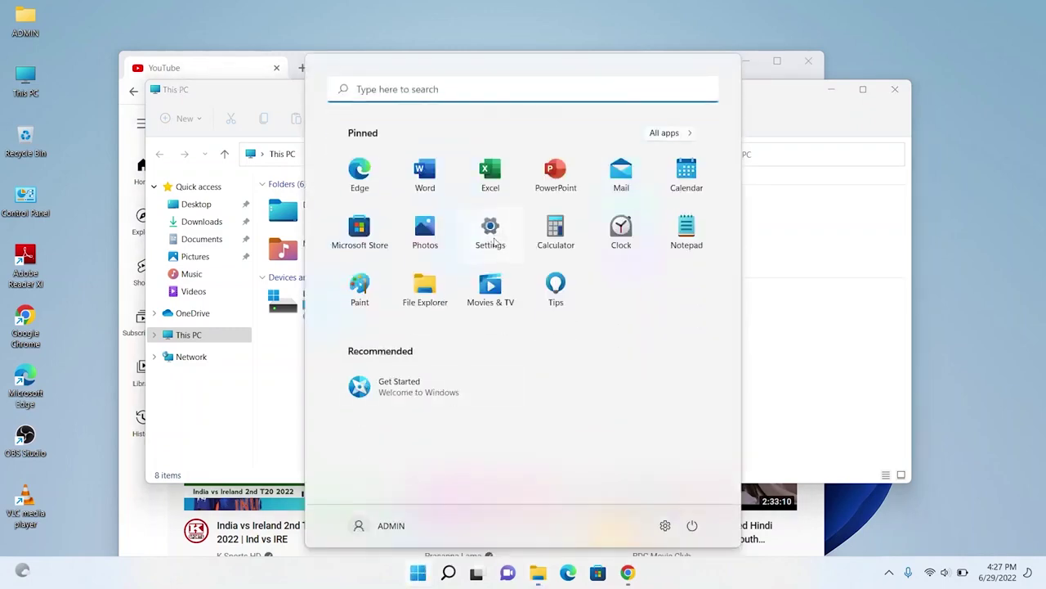
click(493, 238)
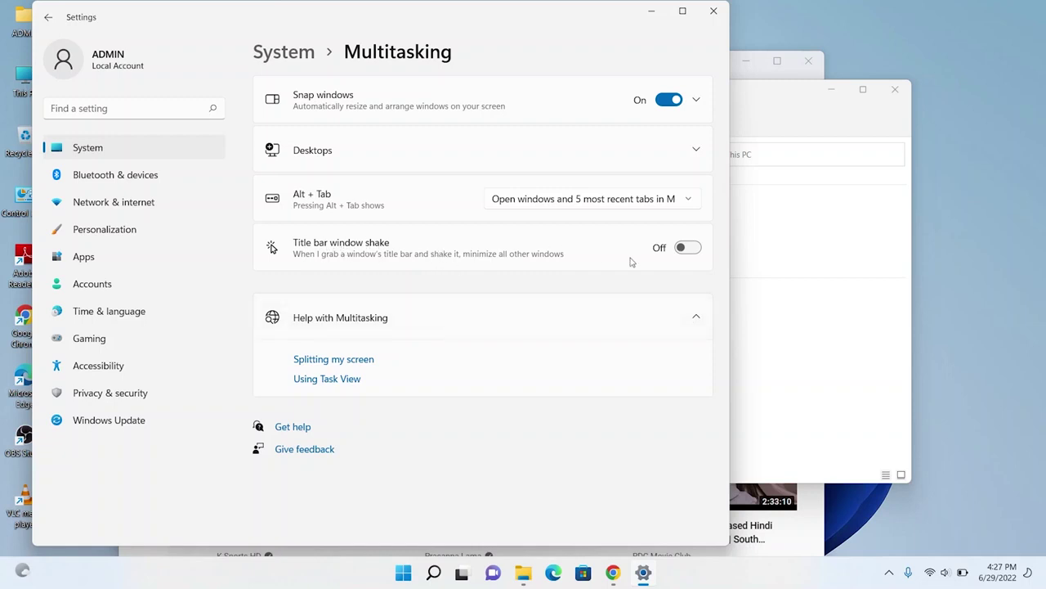
click(695, 250)
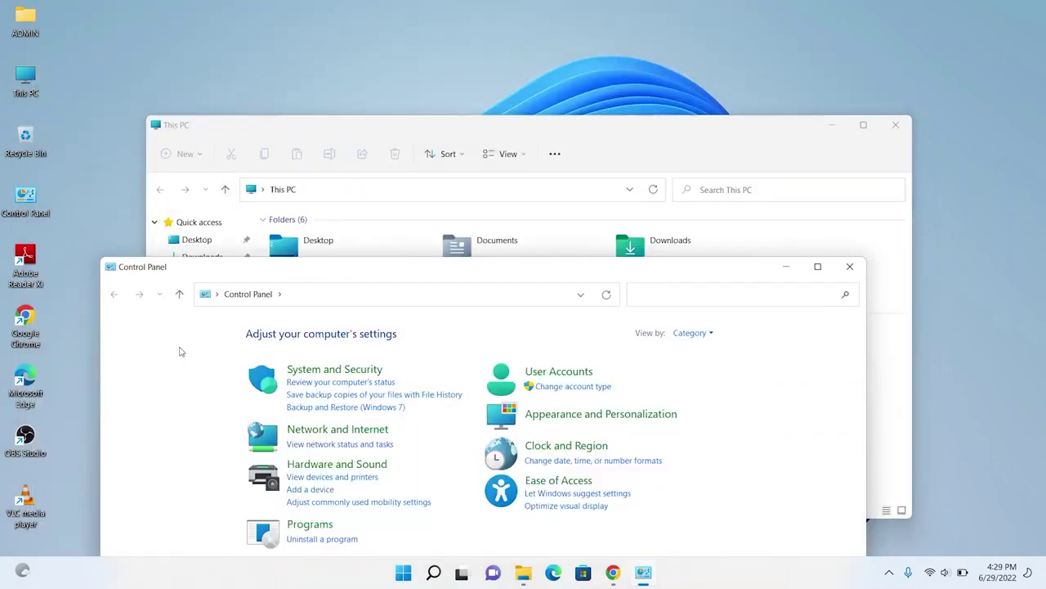
Step: Open a new Google Chrome window, shake it to minimize all other windows, and minimize it as well
double_click(18, 318)
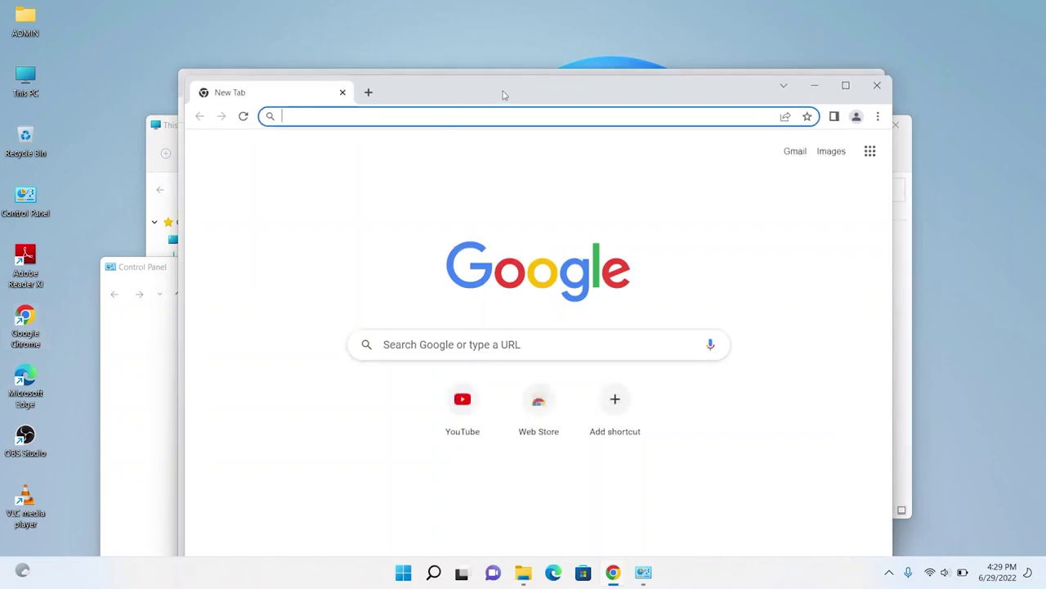
drag(553, 95, 580, 78)
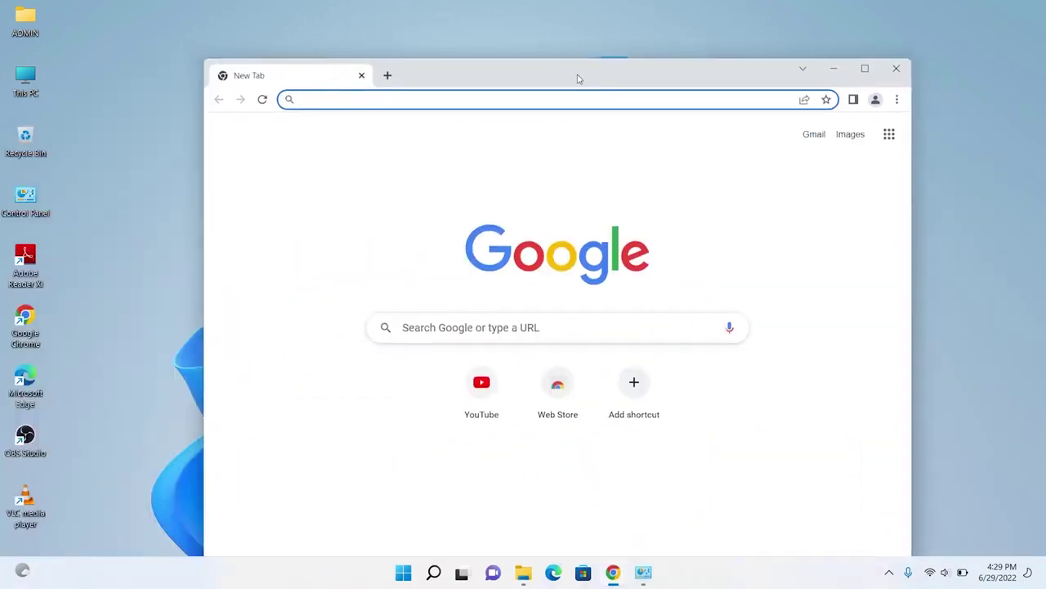
click(833, 68)
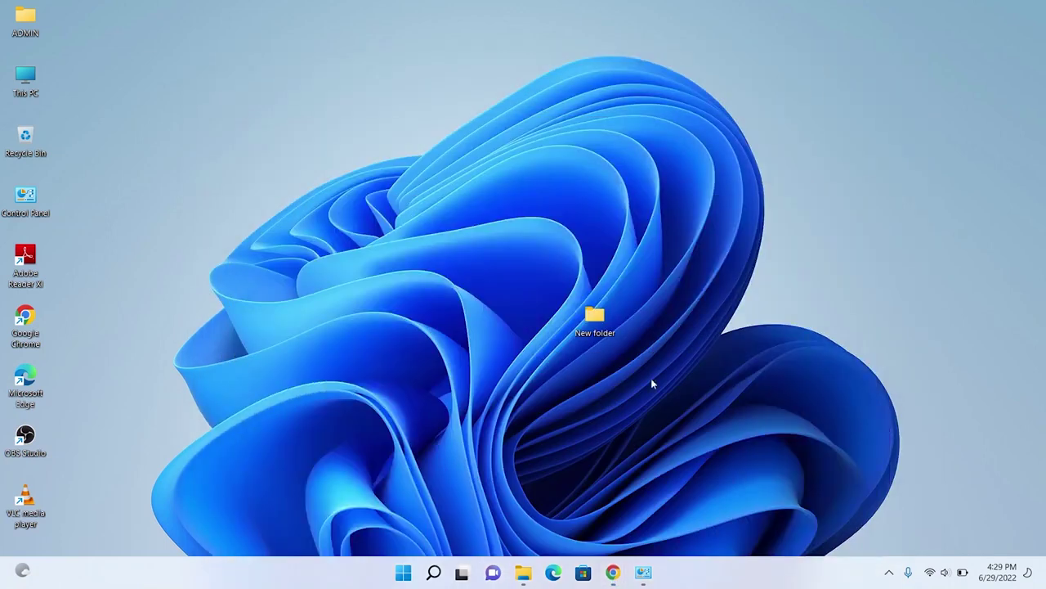
Step: Restore the last New Tab window, shake it to bring back the other windows, and bring Control Panel to the front
mouse_move(613, 573)
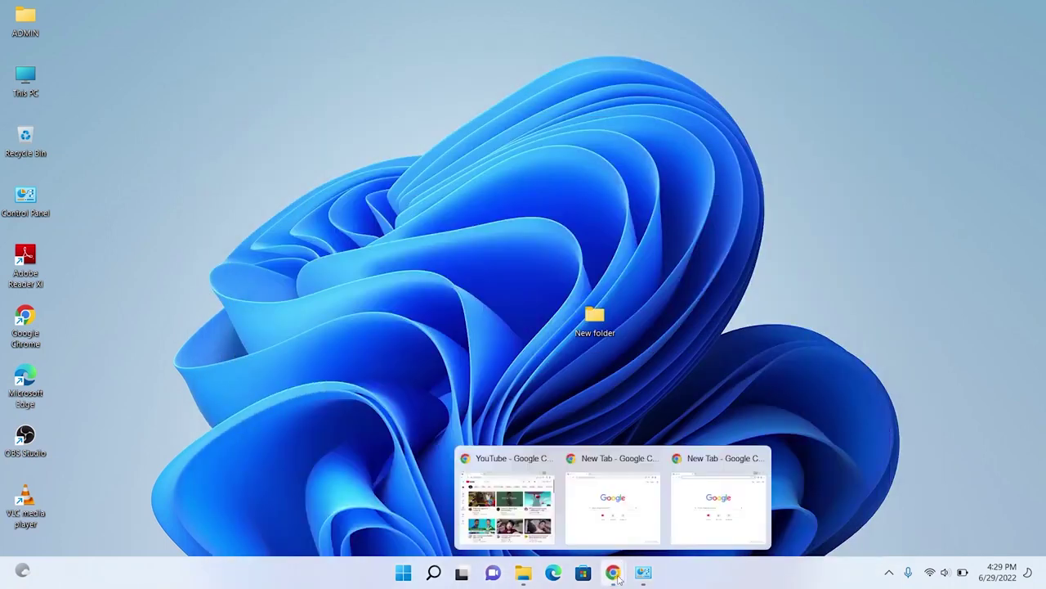
click(703, 493)
drag(505, 80, 430, 119)
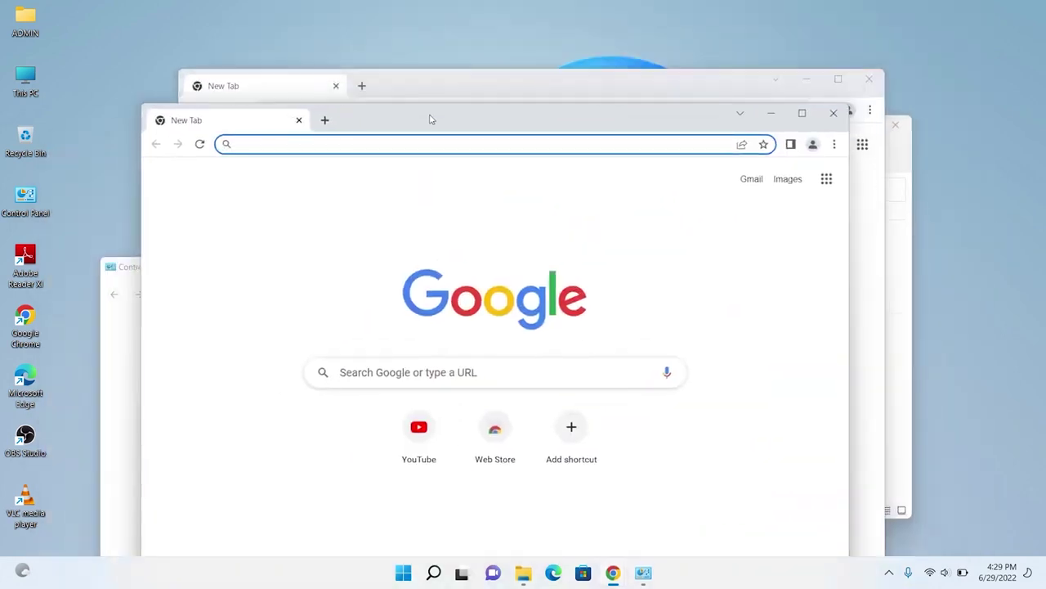
click(629, 87)
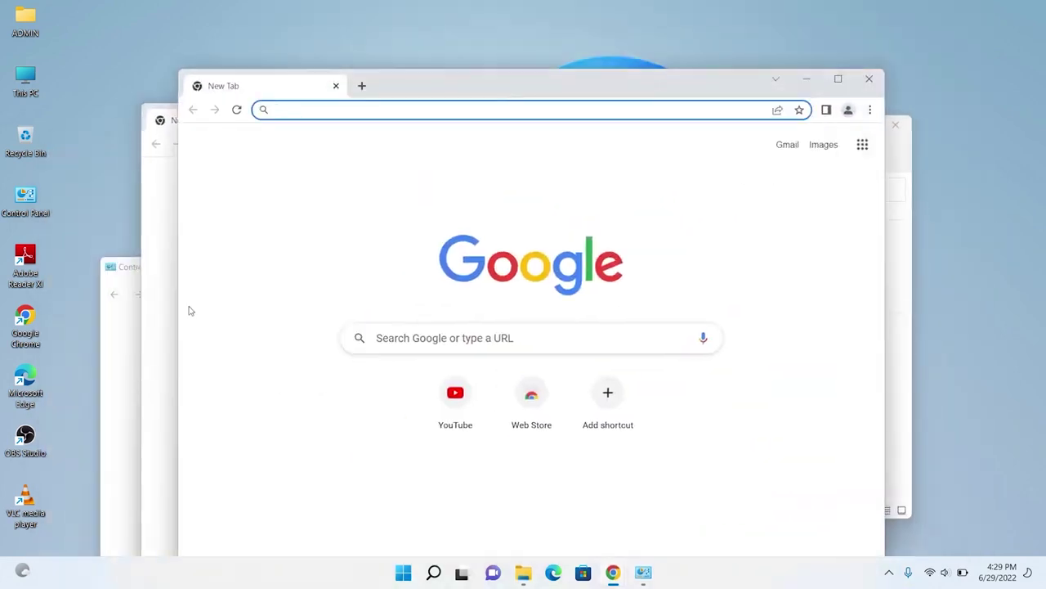
click(108, 352)
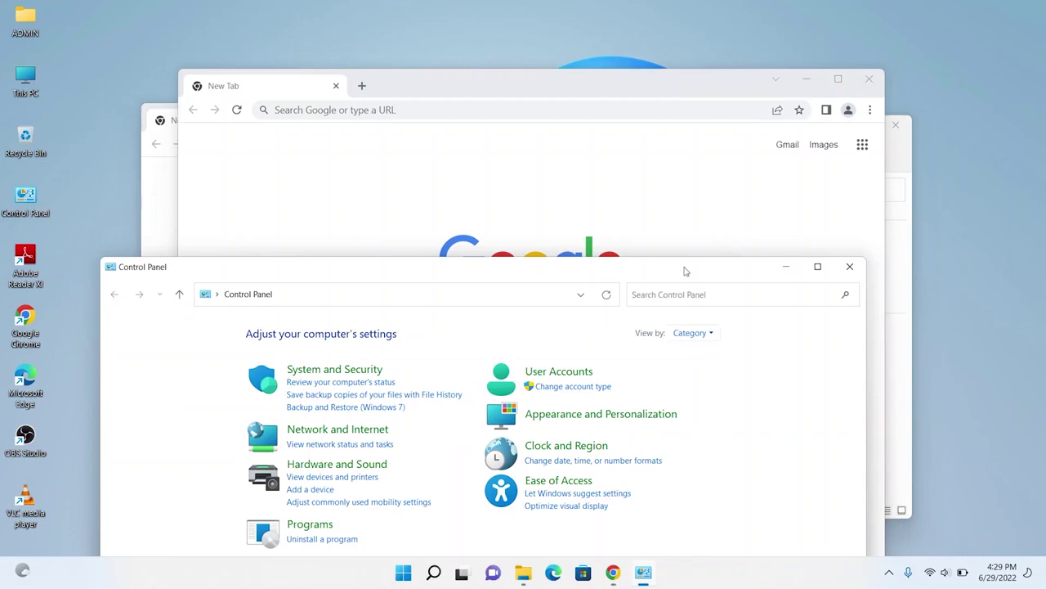
Step: Minimize both New Tab windows and This PC, and move the Control Panel window higher before closing it
click(807, 79)
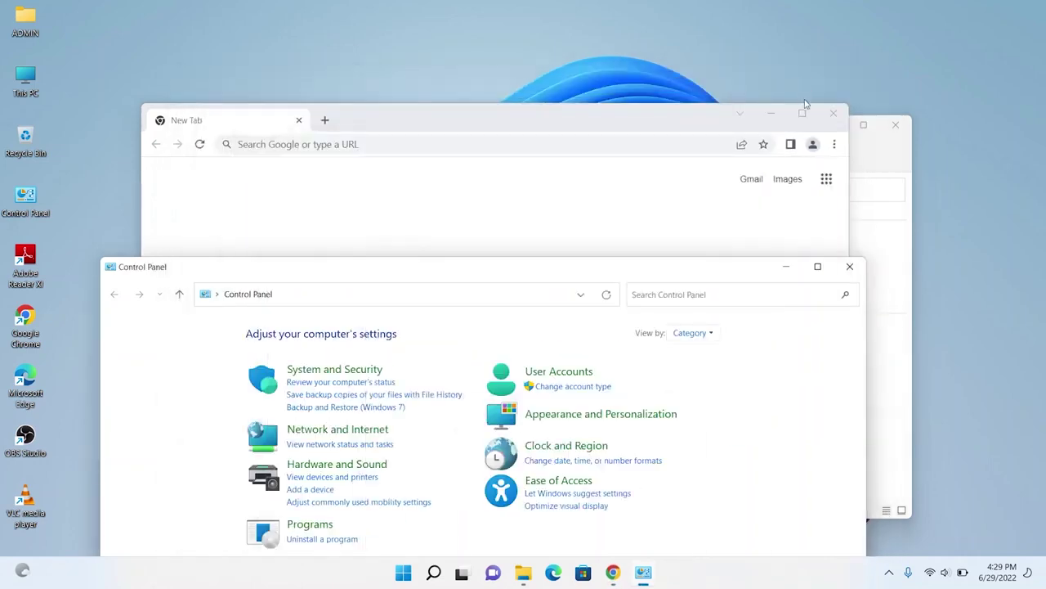
click(773, 114)
click(831, 124)
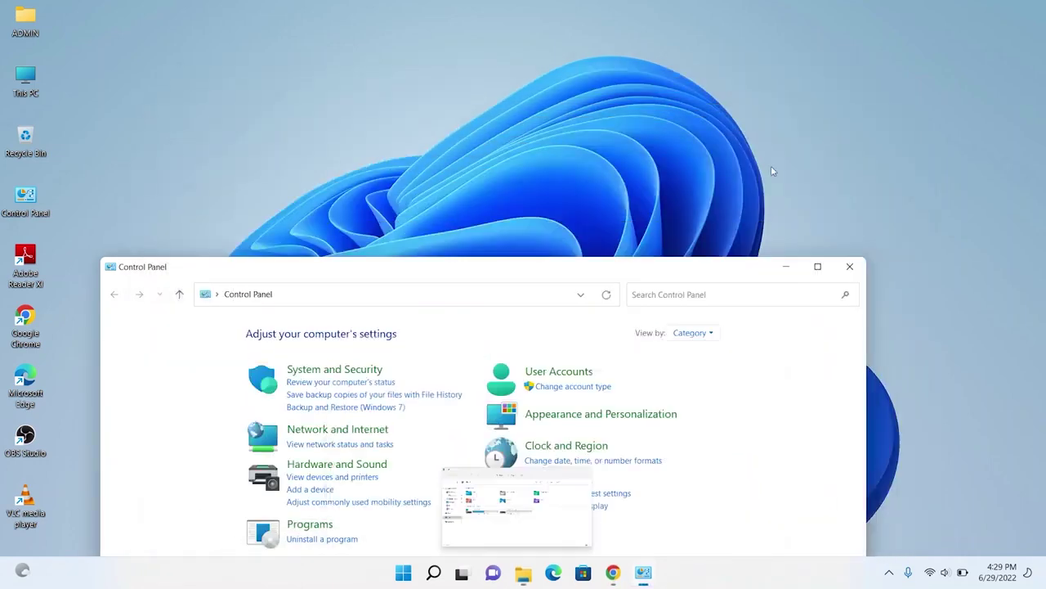
drag(623, 272, 585, 169)
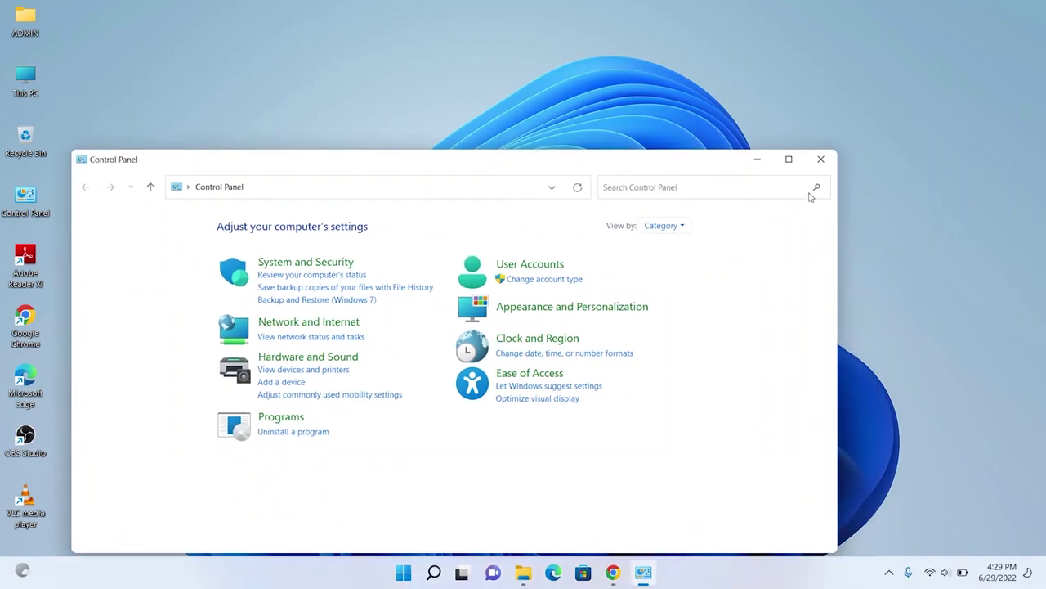
click(820, 160)
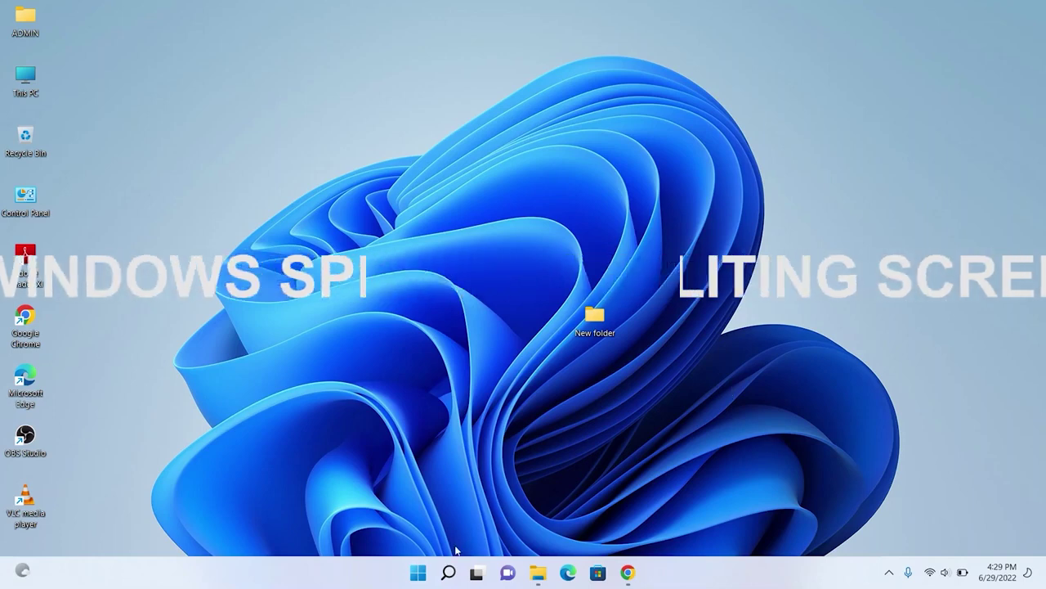
Step: Restore the minimized This PC window and move it slightly higher on the desktop
mouse_move(538, 573)
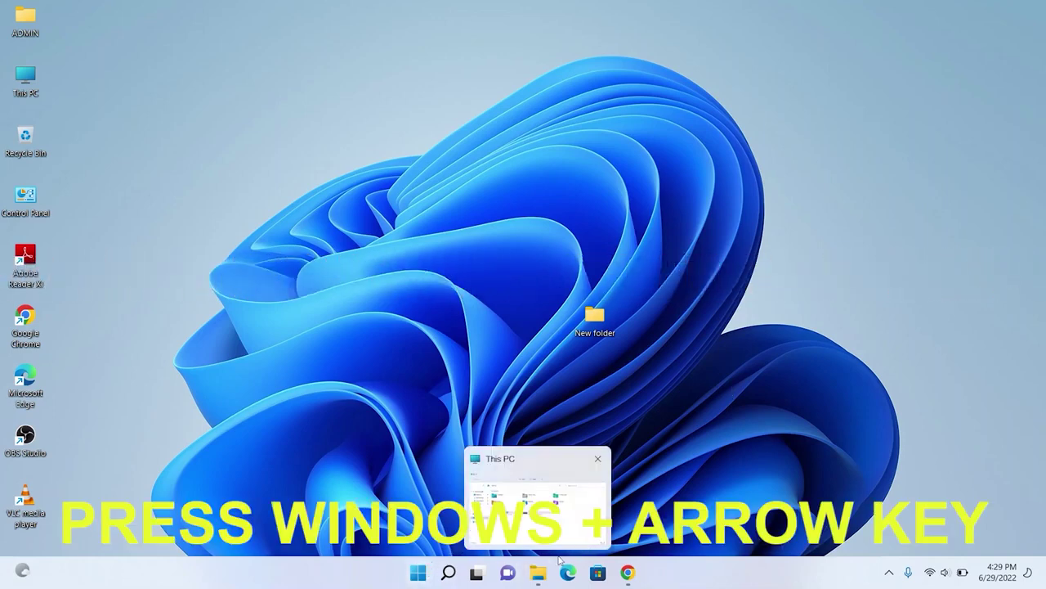
click(545, 530)
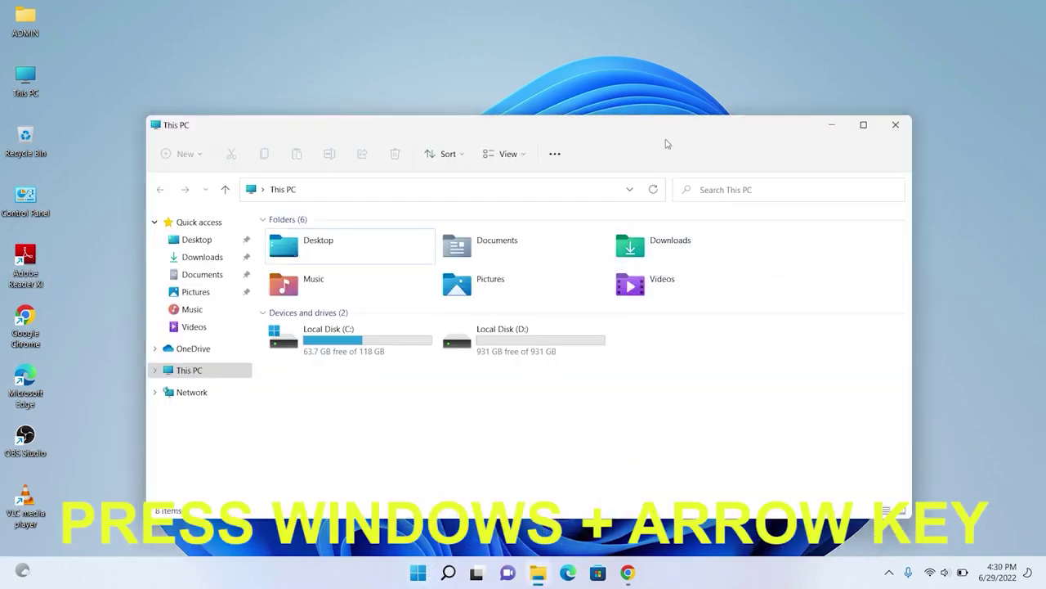
drag(612, 138, 605, 118)
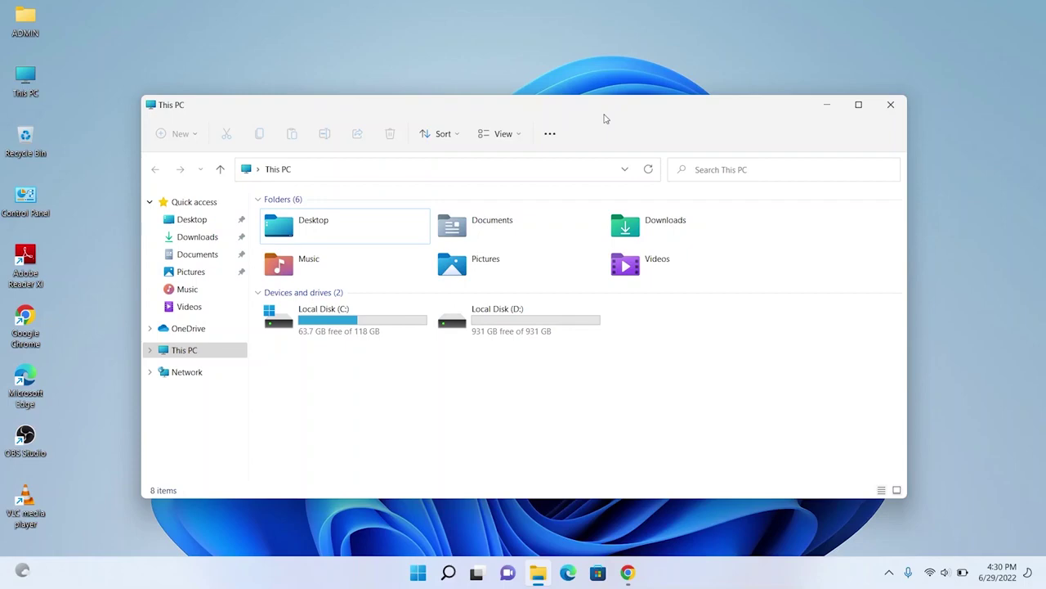
Step: Demonstrate window snapping with This PC: snap it to the left and right halves, maximize it, and return it to a floating window
key(super+Left)
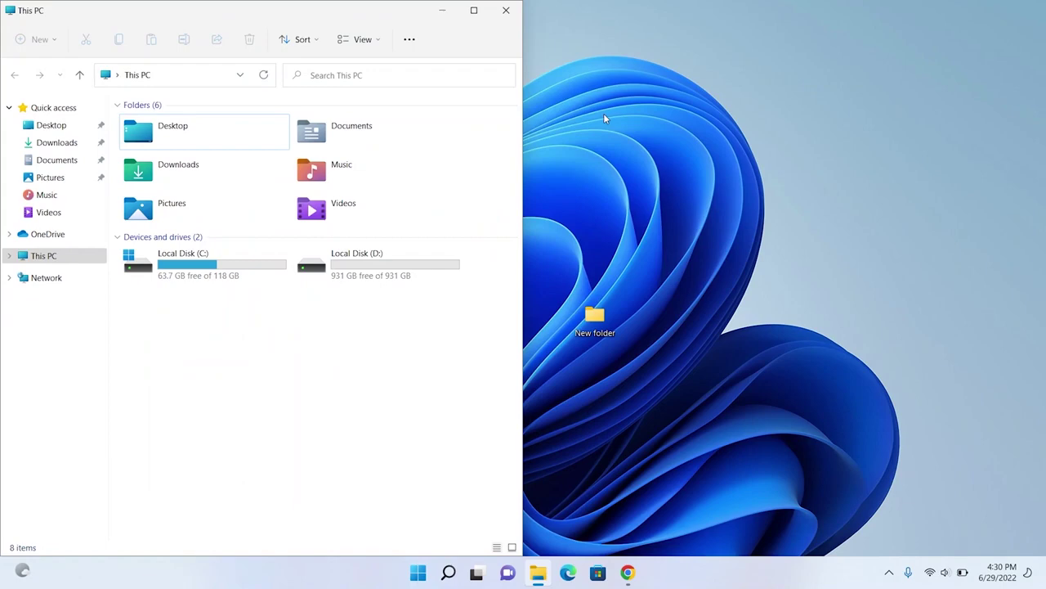
key(super+Right)
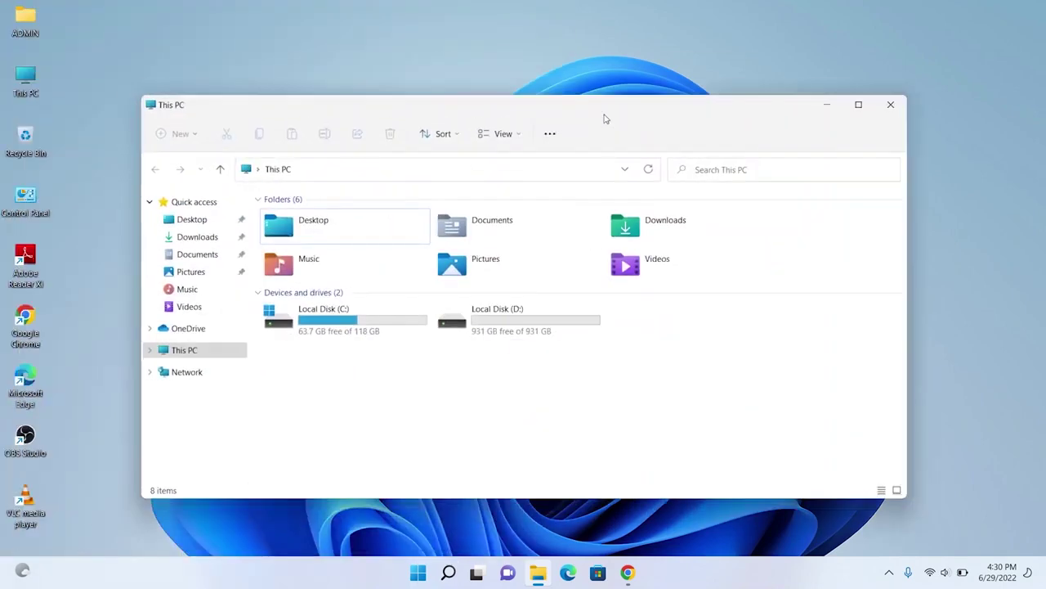
key(super+Right)
key(super+Left)
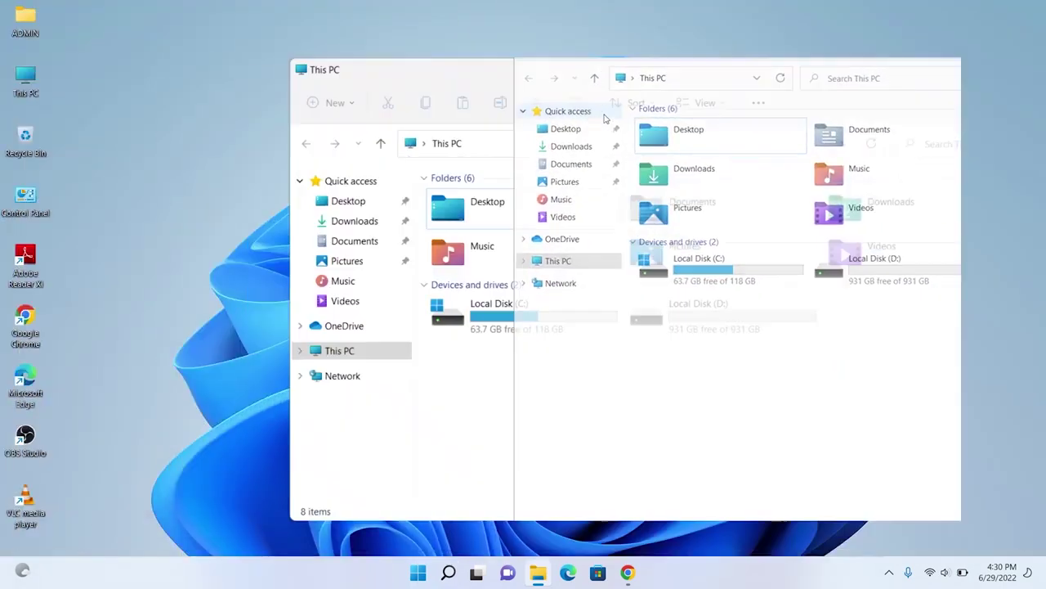
key(super+Up)
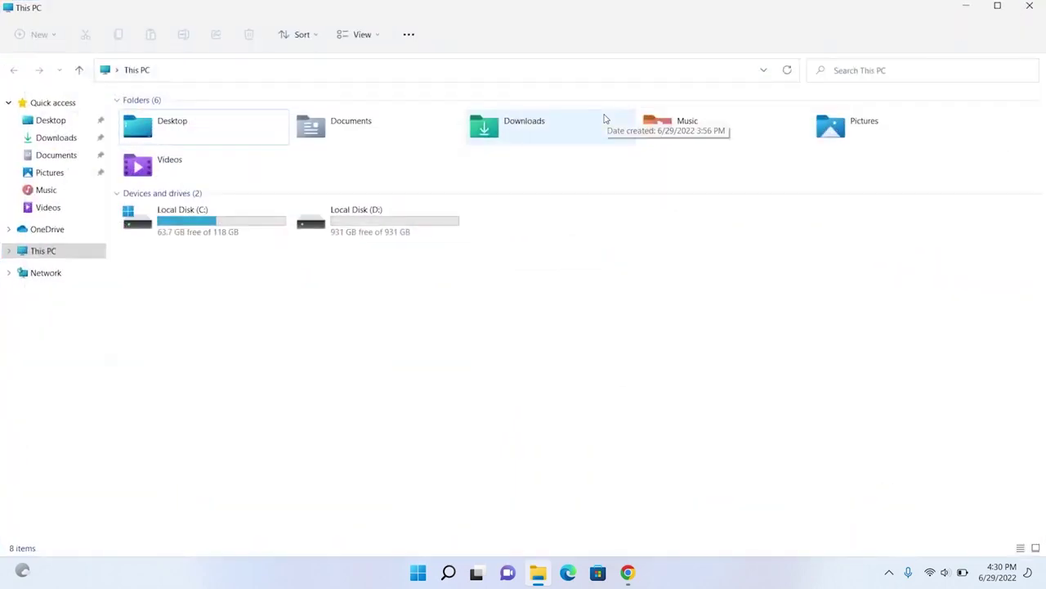
key(super+Left)
key(super+Right)
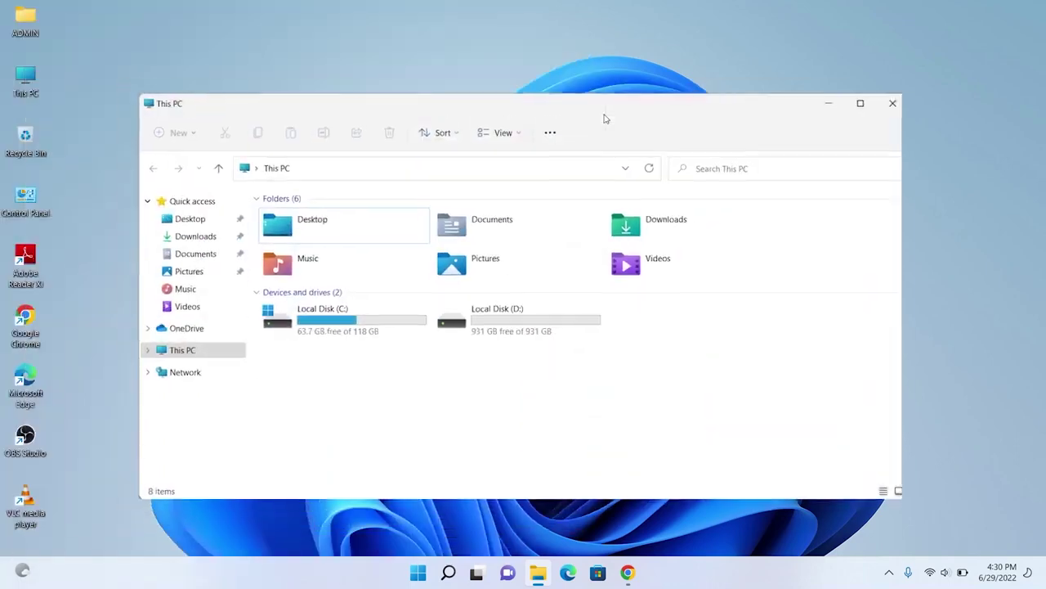
key(super+Right)
key(super+Left)
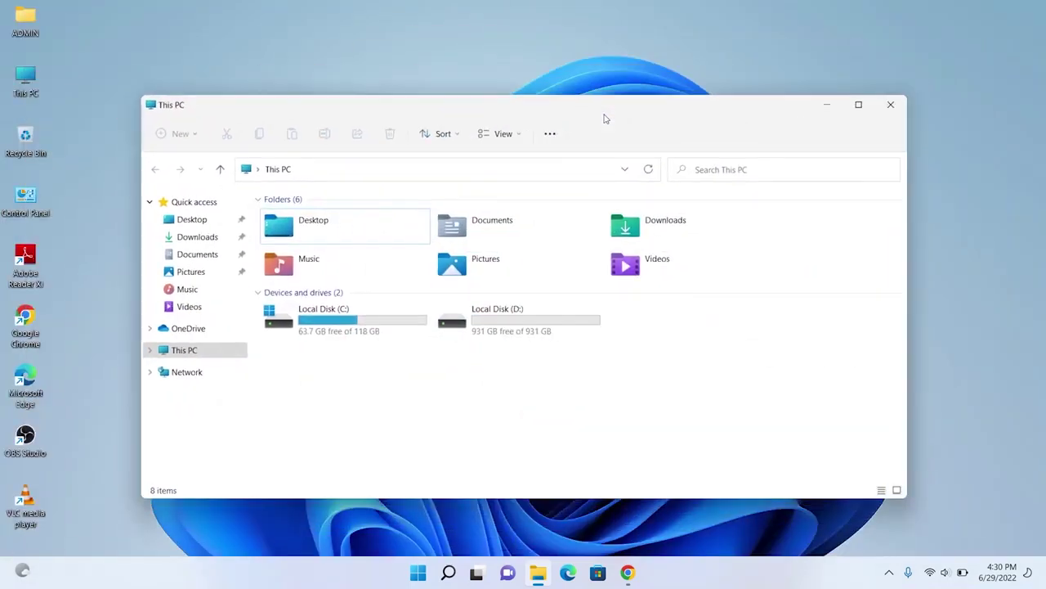
Step: Minimize the floating This PC window to the desktop, restore it, and close it
key(super+Down)
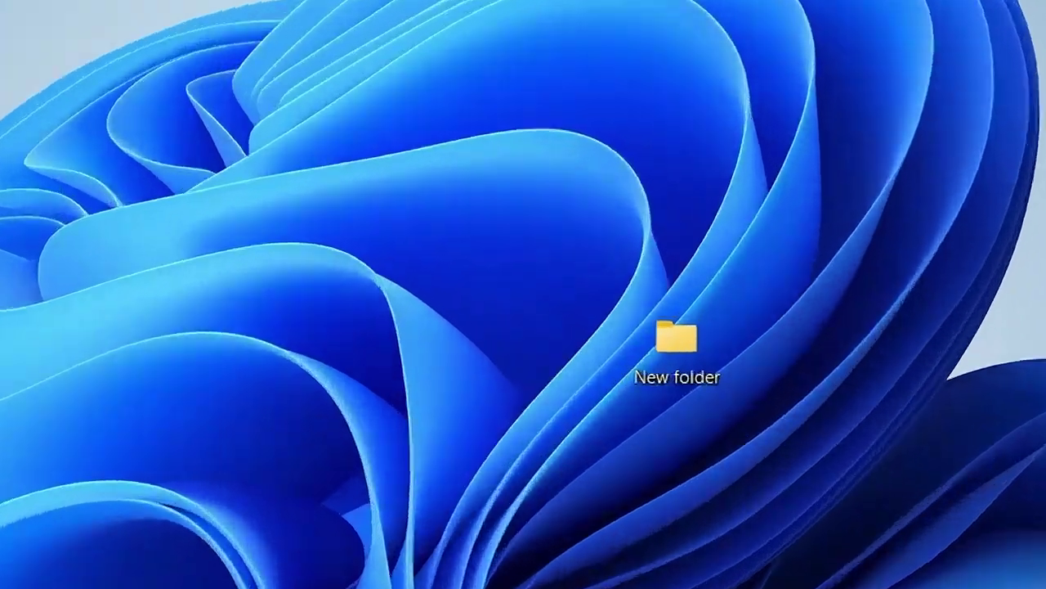
key(super+Up)
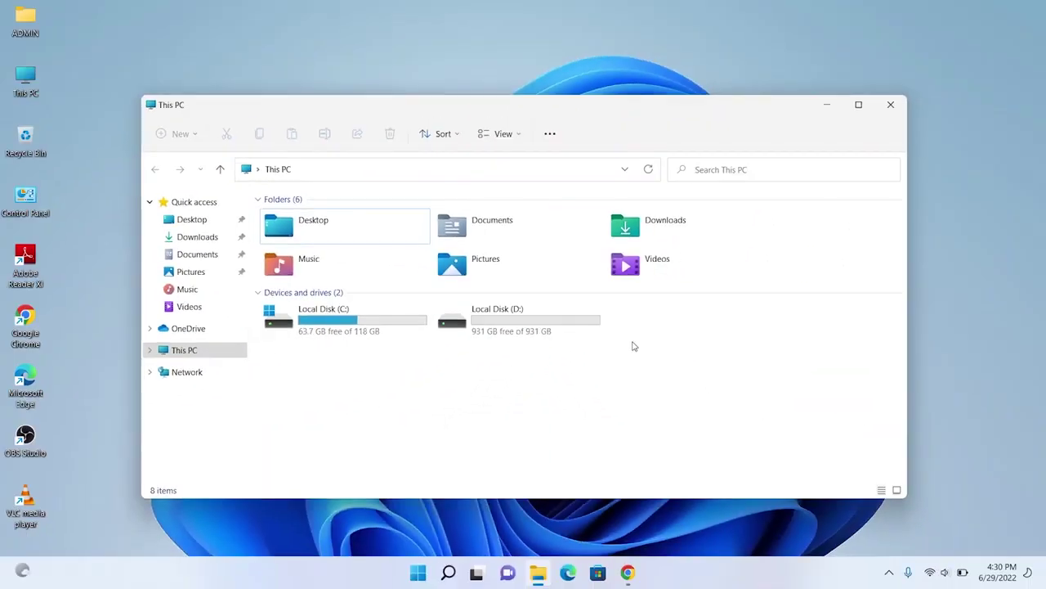
click(890, 104)
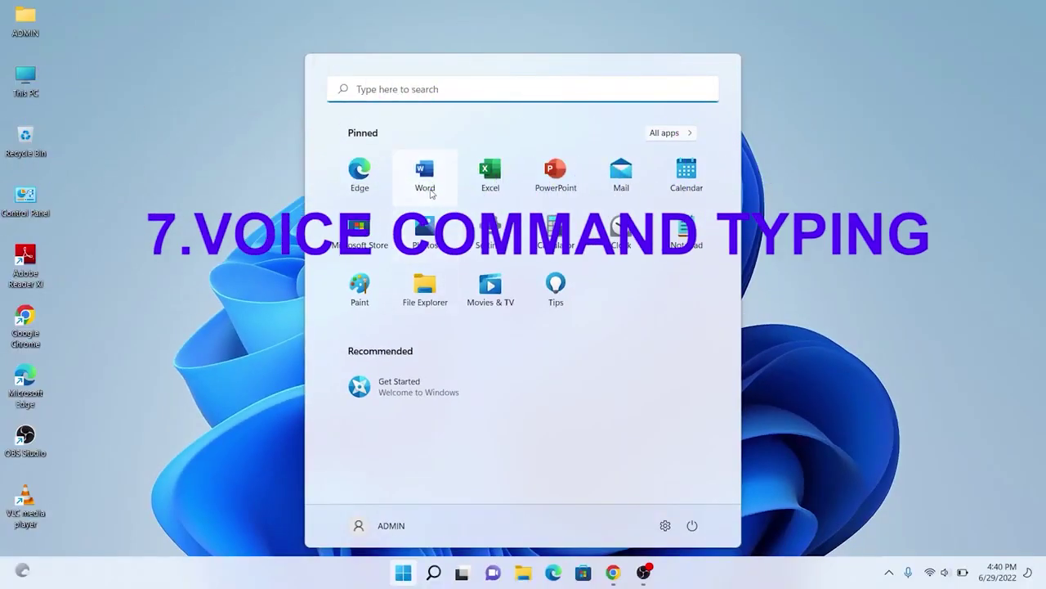
Step: Open Word with a blank document and dictate a short line of text using Windows voice typing
click(427, 173)
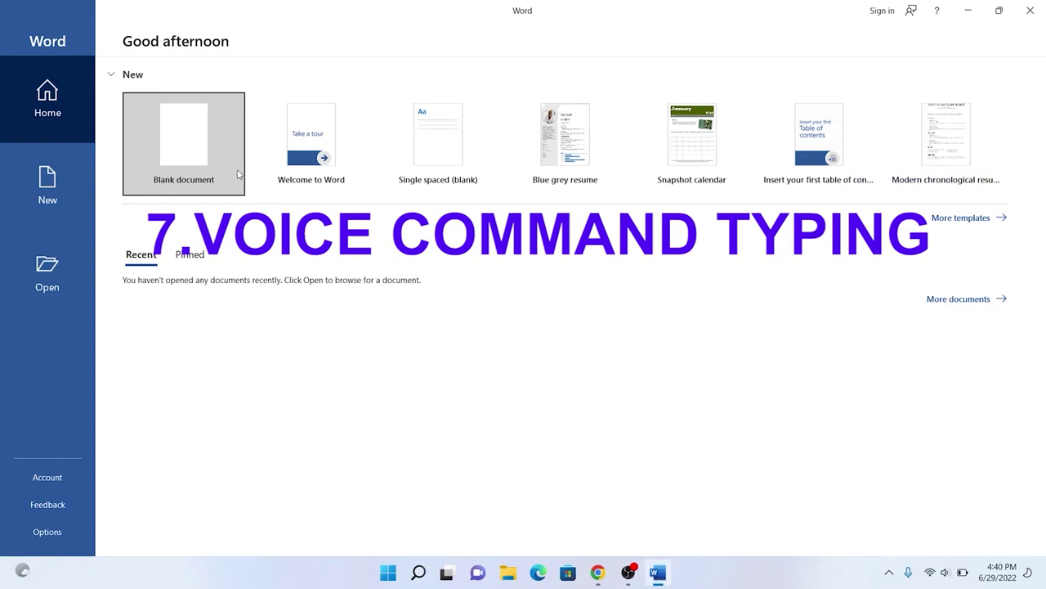
click(218, 170)
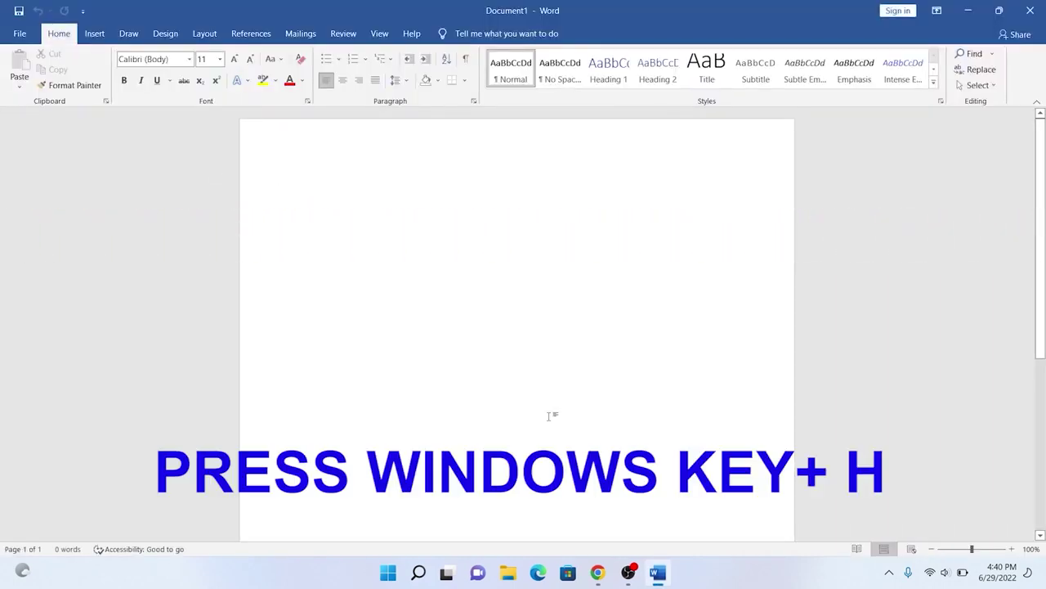
key(super+h)
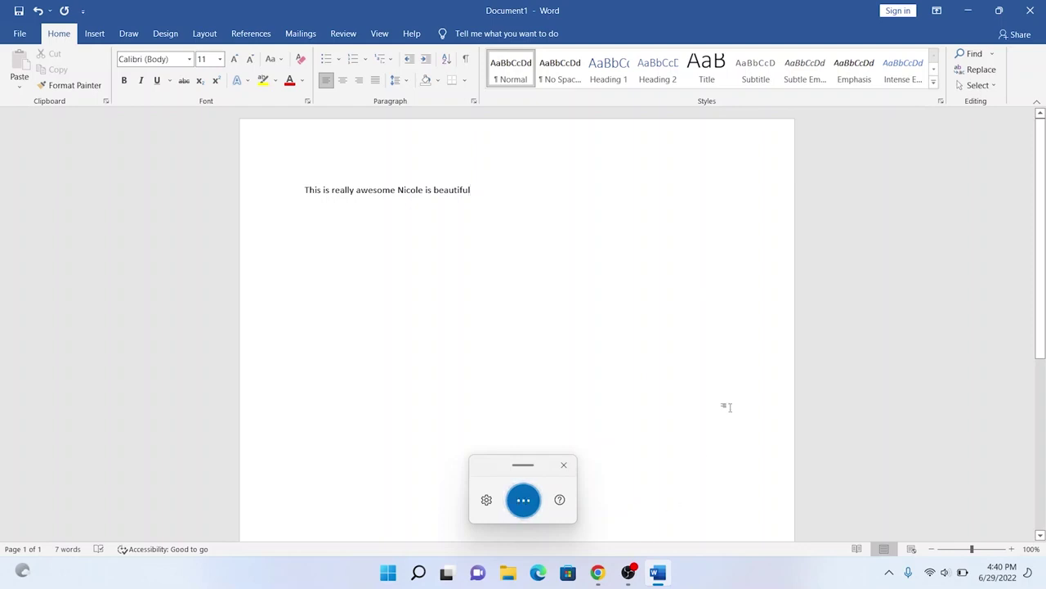
Step: Close the dictated Word document without saving its changes
click(1030, 10)
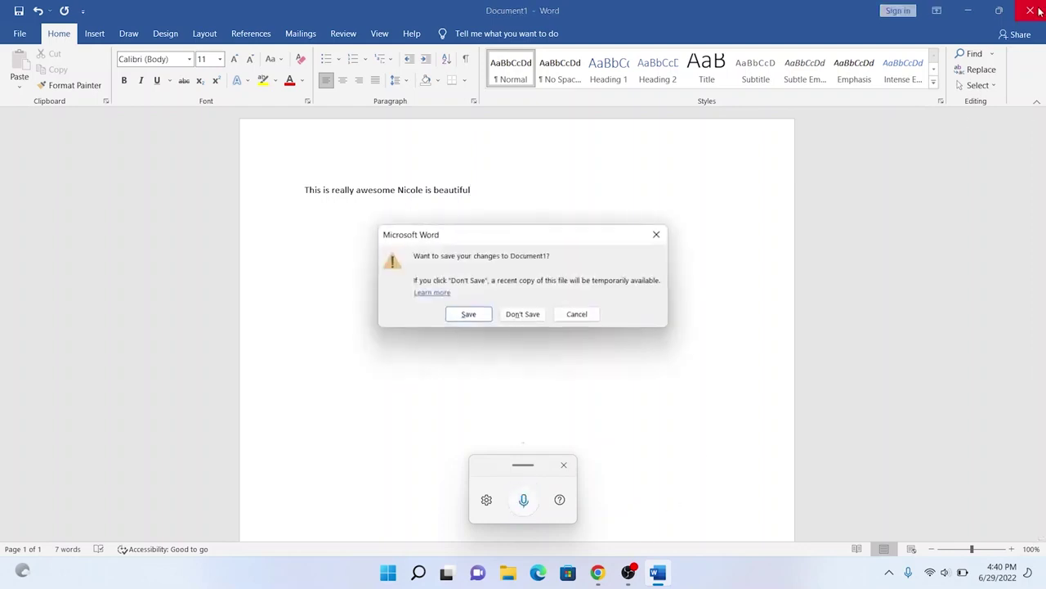
click(523, 314)
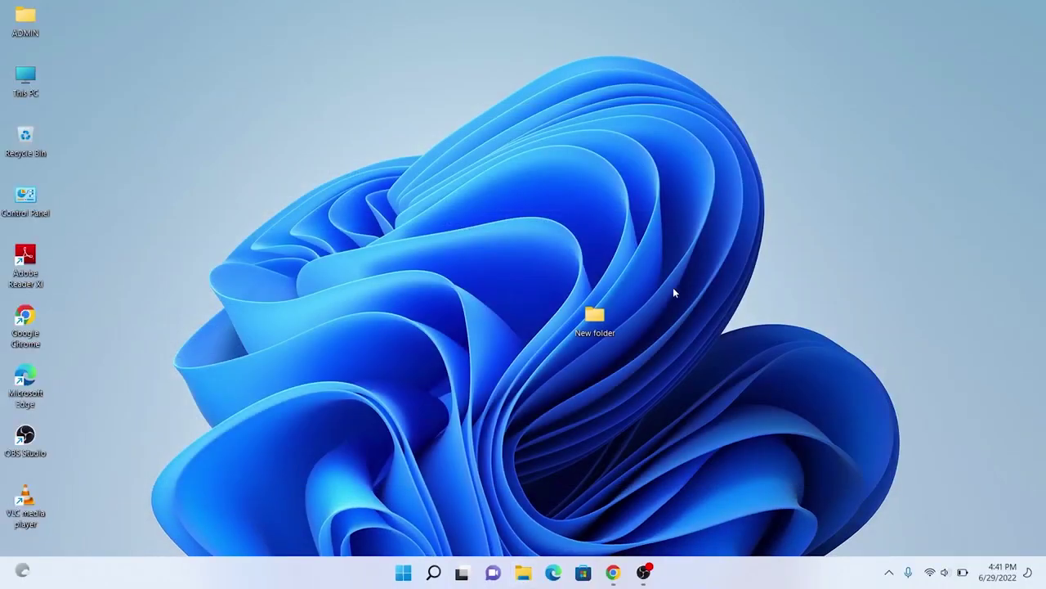
Step: Open the desktop's context menu and expand it to the classic full set of options
right_click(460, 218)
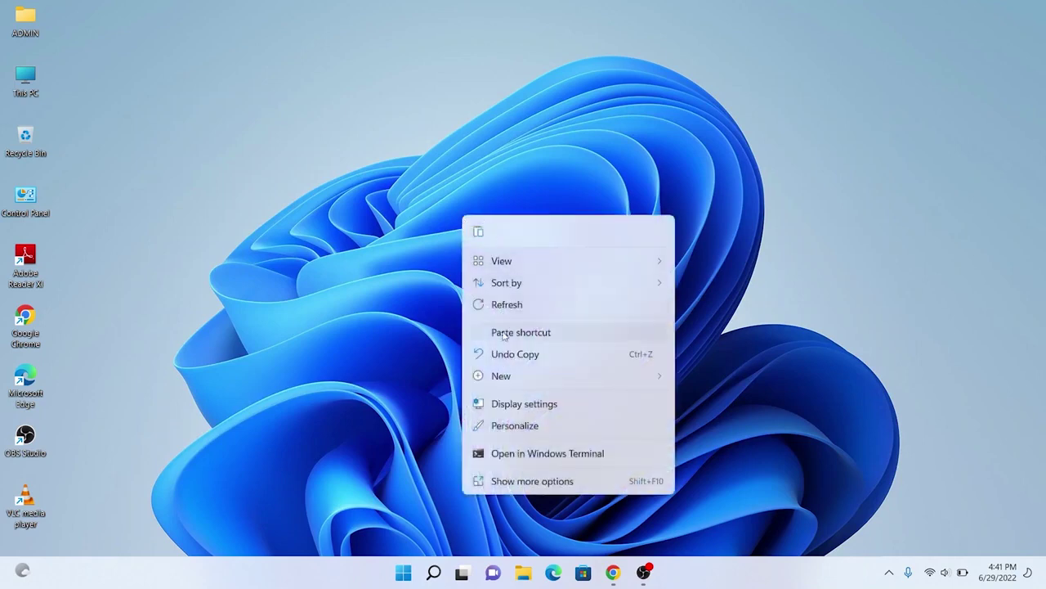
click(507, 484)
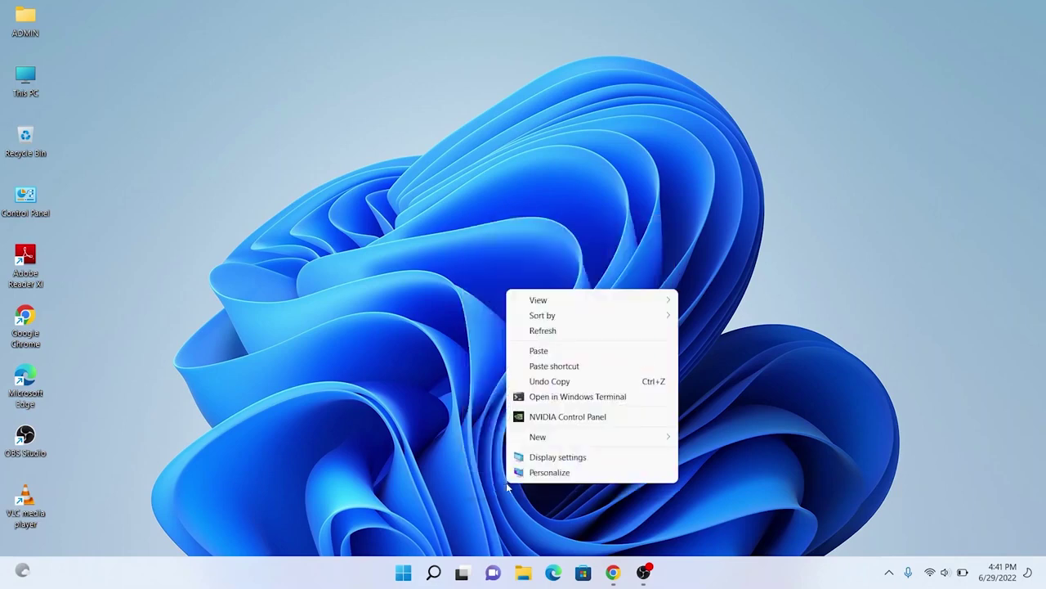